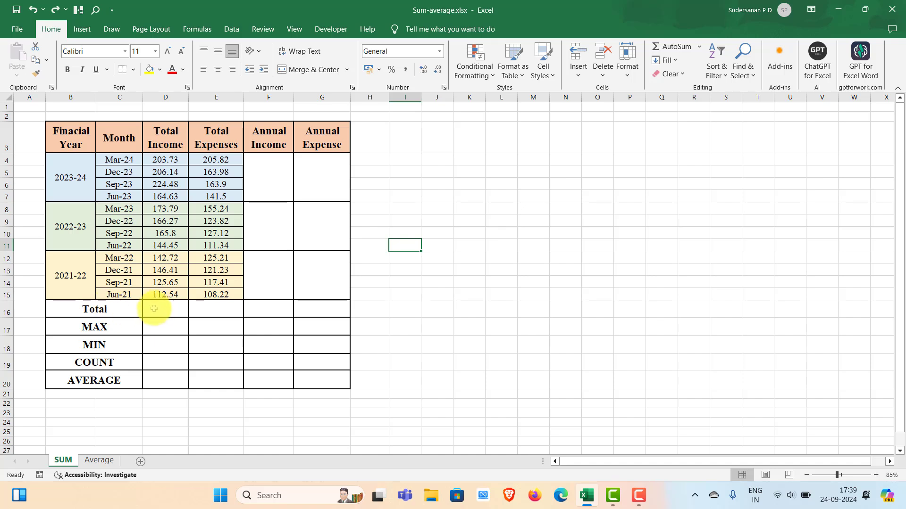
Step: Enter =SUM(D4:D15) in cell D16 to total the Total Income column
left_click(153, 309)
type("=")
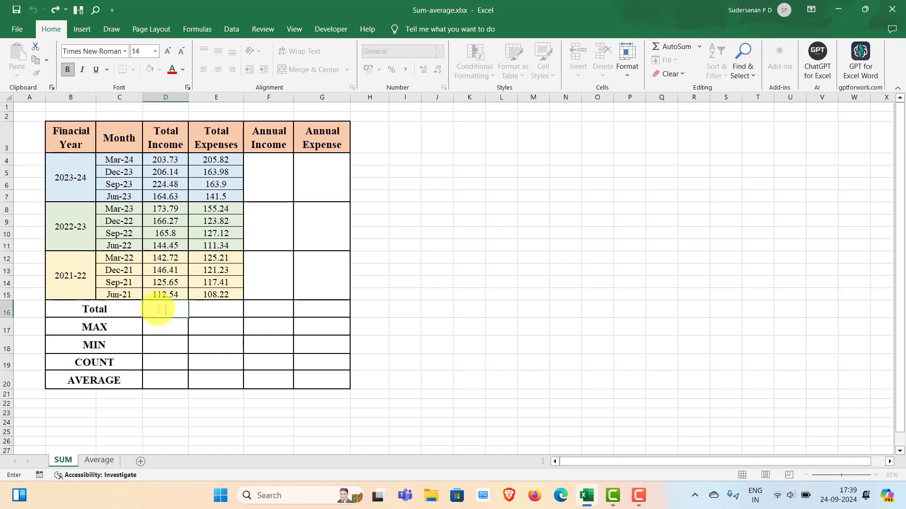
type("Su")
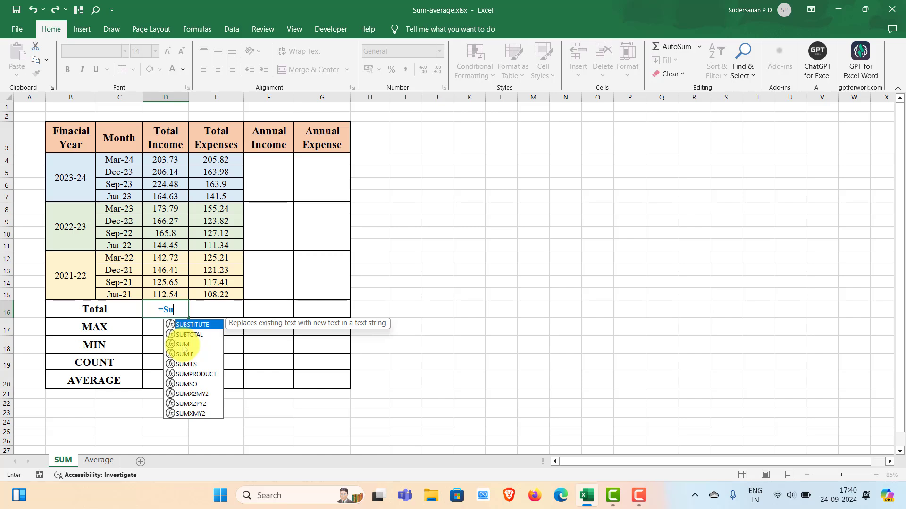
double_click(182, 344)
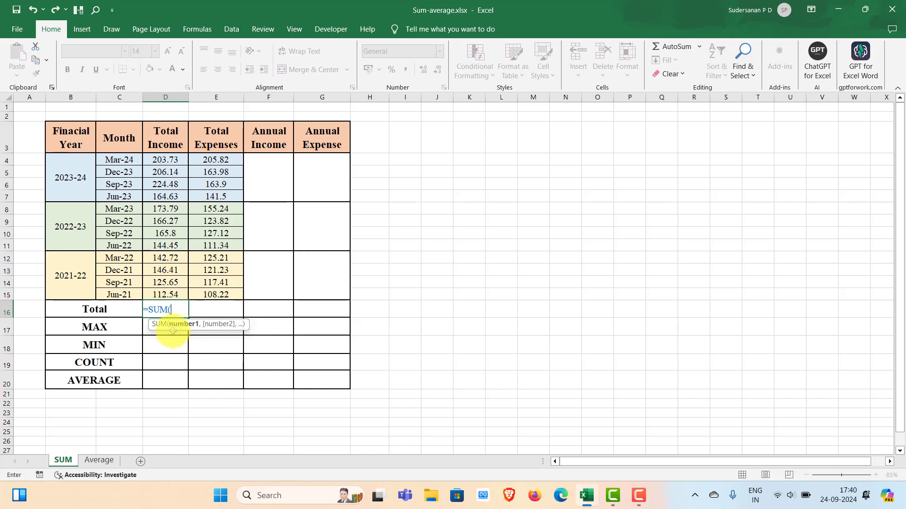
left_click_drag(168, 292, 164, 160)
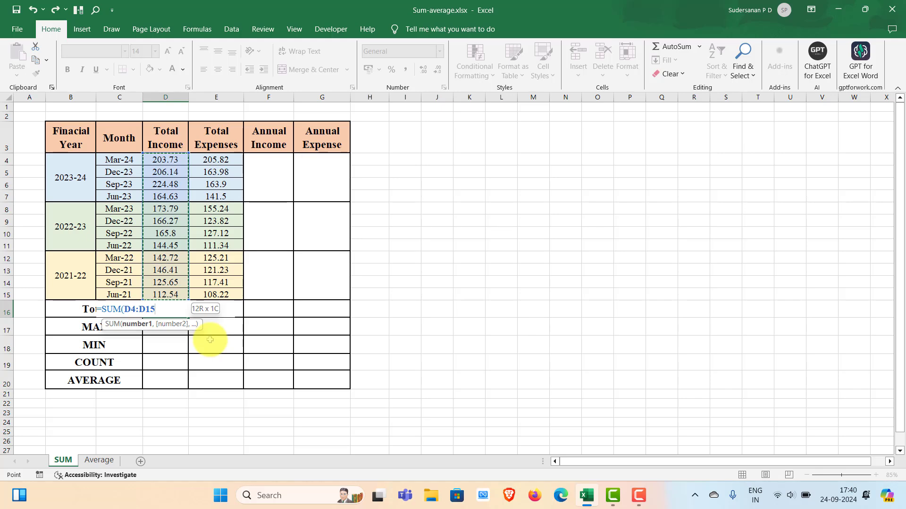
type(")")
key("Return")
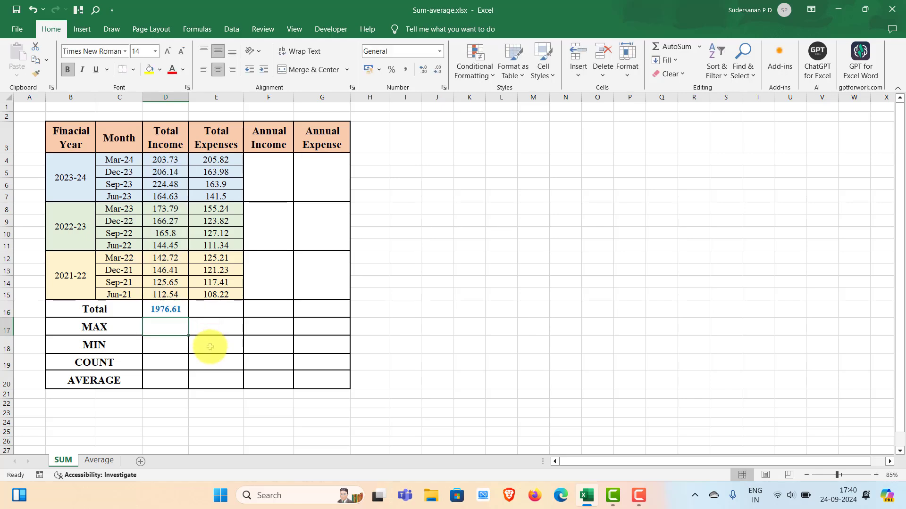
Step: Select the Total Income total in D16 and turn on the formula bar display
left_click(159, 310)
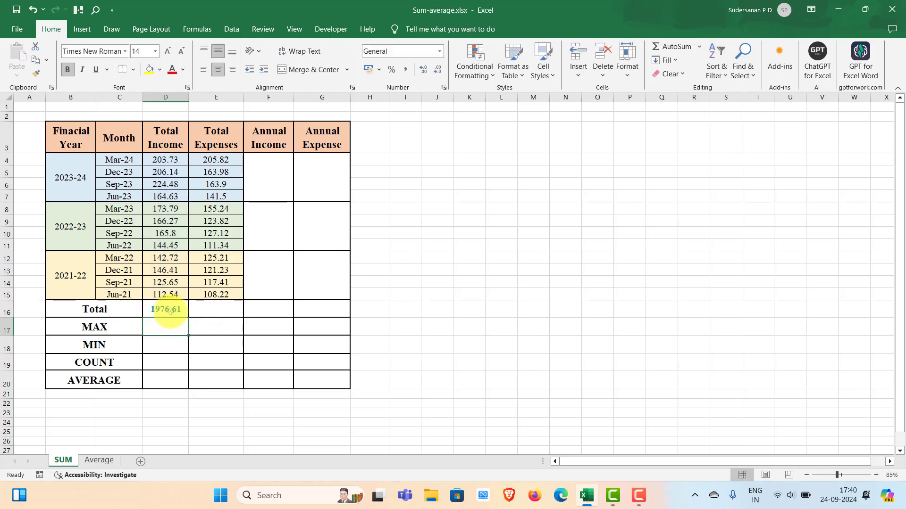
key("alt+w")
key("v")
key("f")
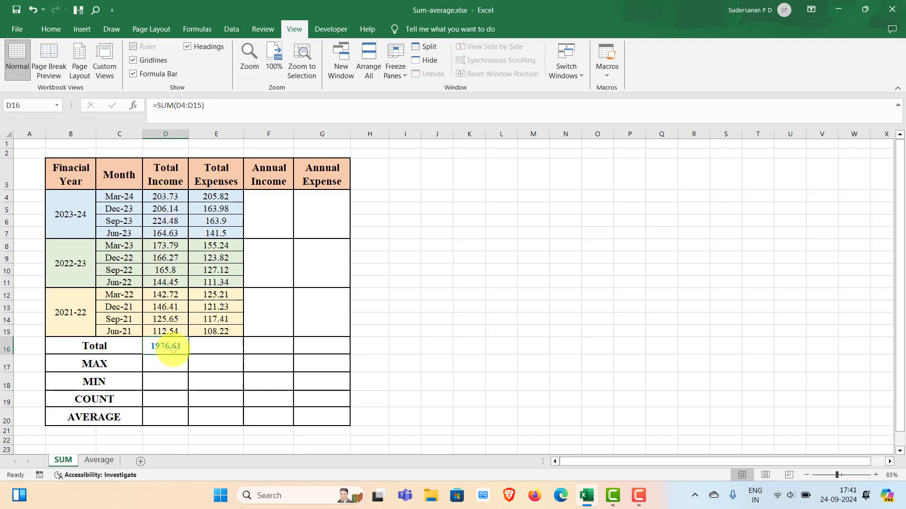
Step: Set the Dec-21 Total Income value in D13 to 135.62 and reselect the total in D16
key("Down")
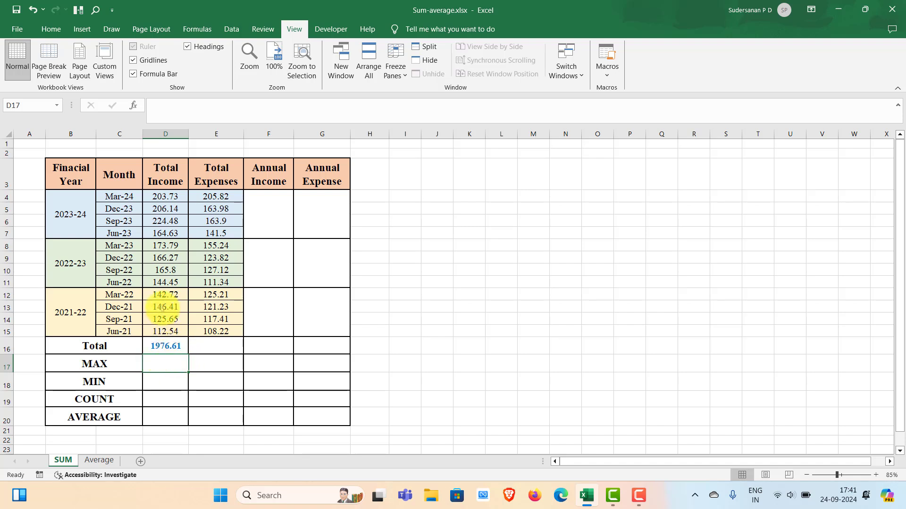
left_click(162, 307)
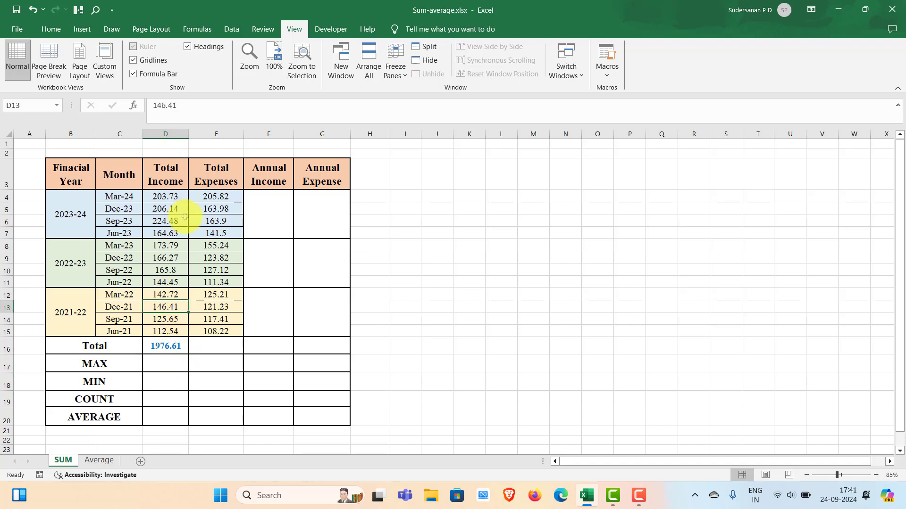
type("135.62")
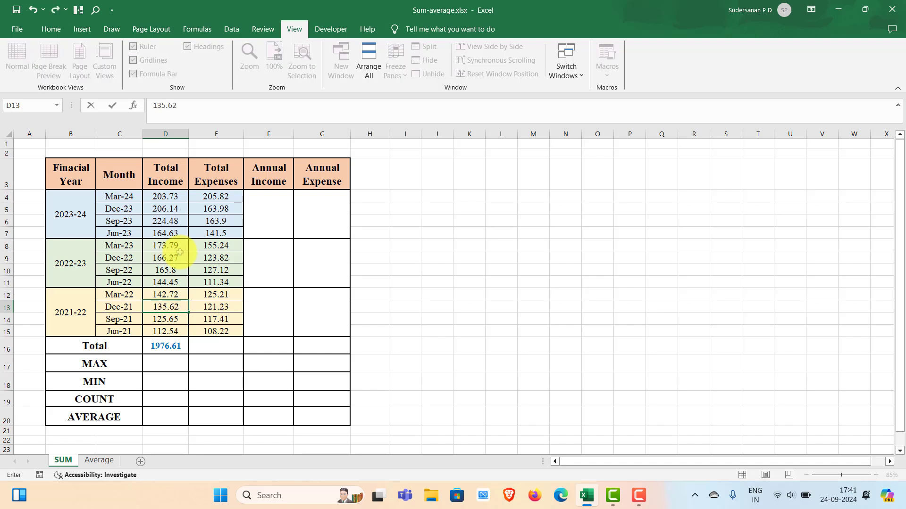
left_click(152, 345)
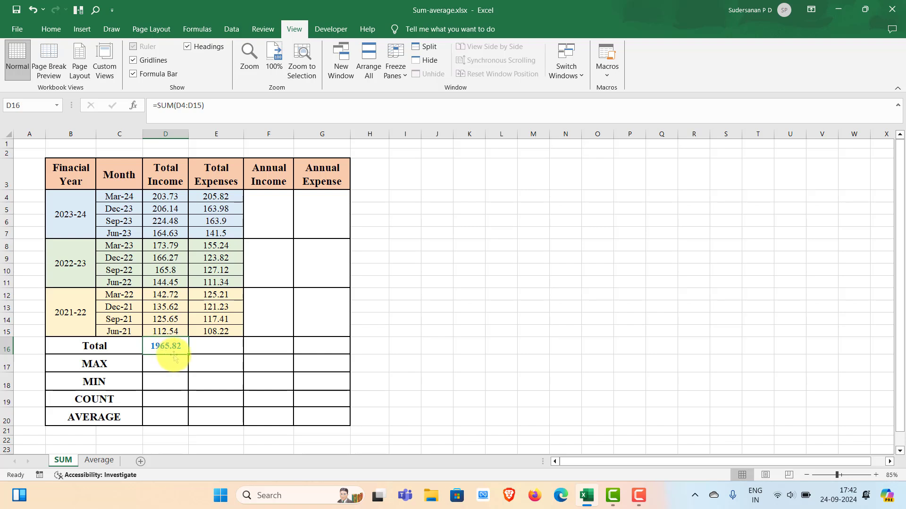
Step: Clear the total in D16 and recreate it with AutoSum over D4:D15, reselecting D16 to inspect its formula
key("Delete")
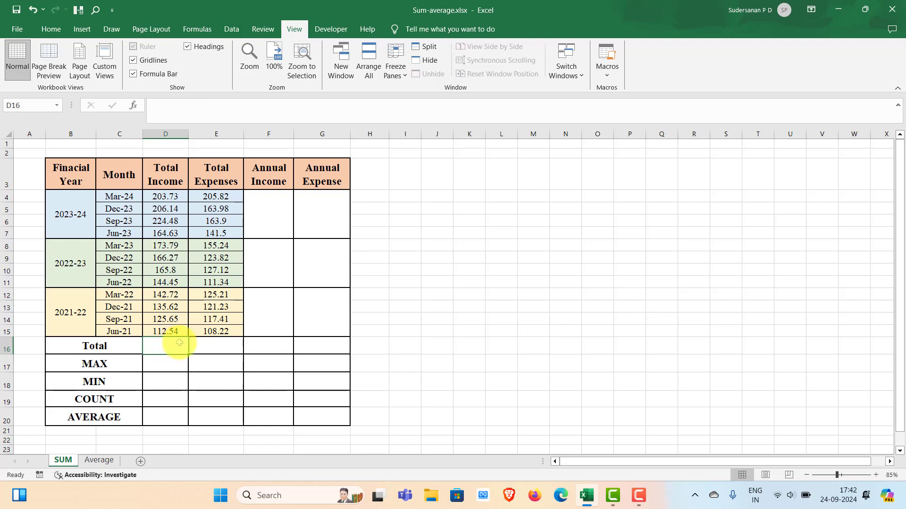
left_click_drag(164, 196, 165, 348)
left_click(679, 47)
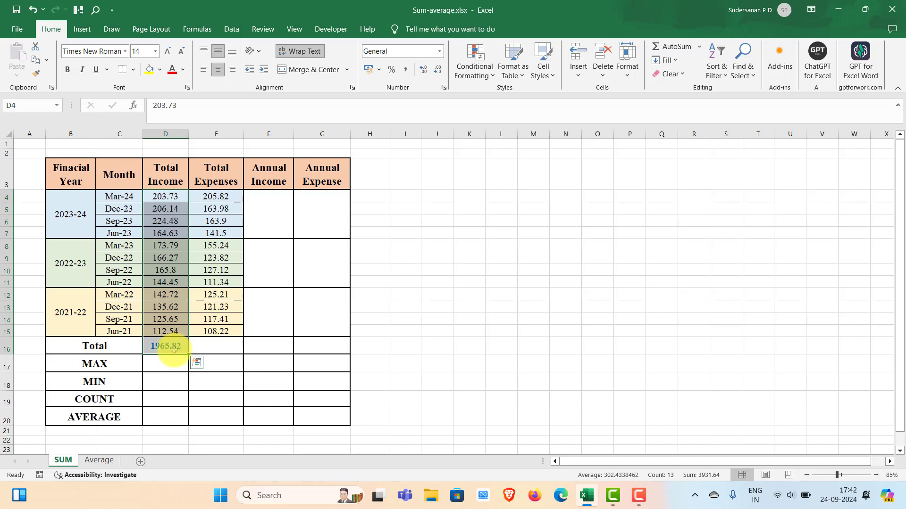
left_click(246, 347)
left_click(161, 349)
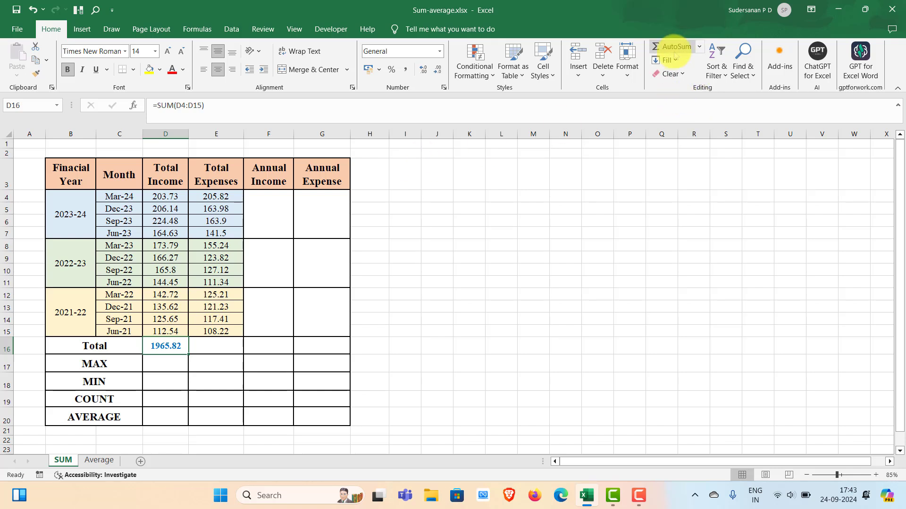
Step: Clear the total in D16 and AutoSum the Total Income column from D4 downward into cell D21
key("Delete")
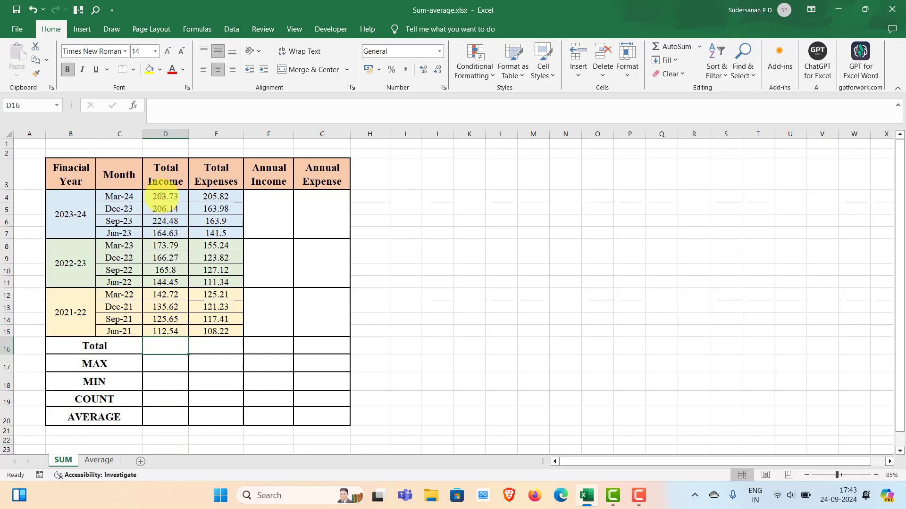
left_click_drag(160, 196, 162, 431)
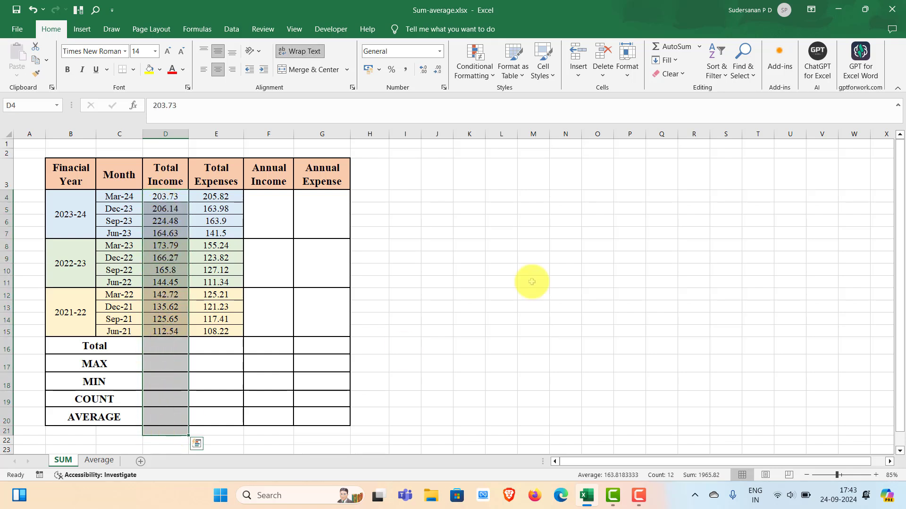
left_click(668, 47)
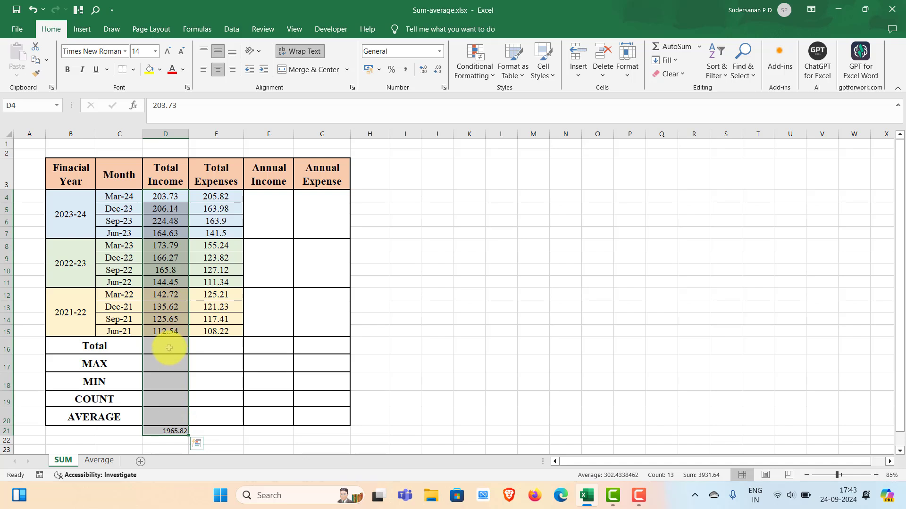
Step: Enter 100 in the MAX row's Total Income cell, D17, to test the range covered by the sum in D21
left_click(165, 365)
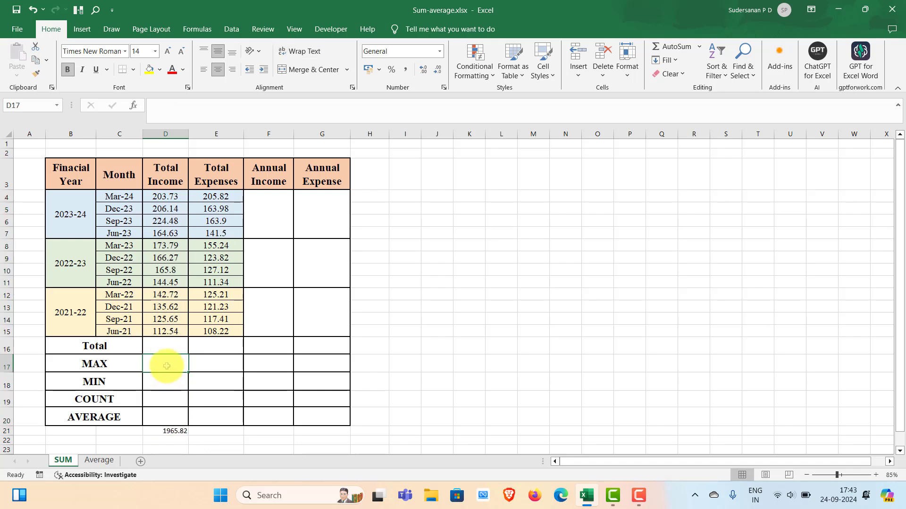
type("100")
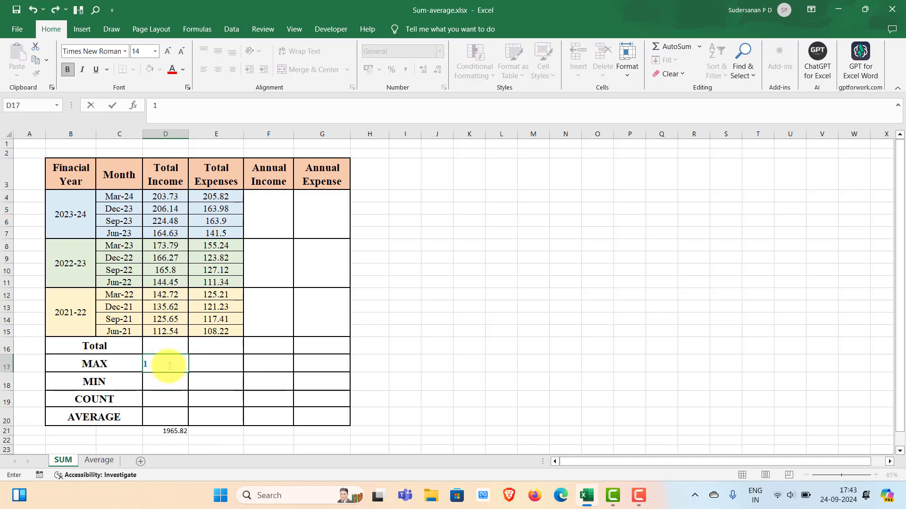
left_click(406, 419)
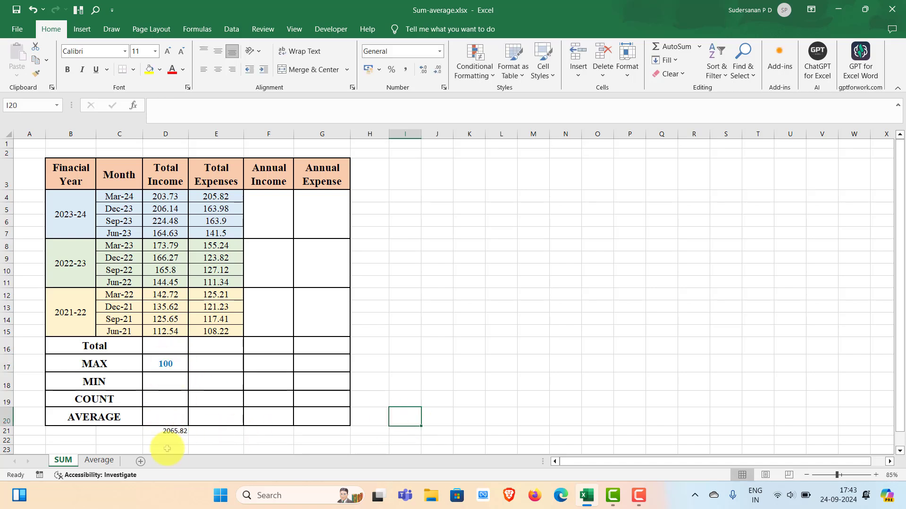
Step: Clear the 100 from cell D17 and the AutoSum result from cell D21
left_click(172, 365)
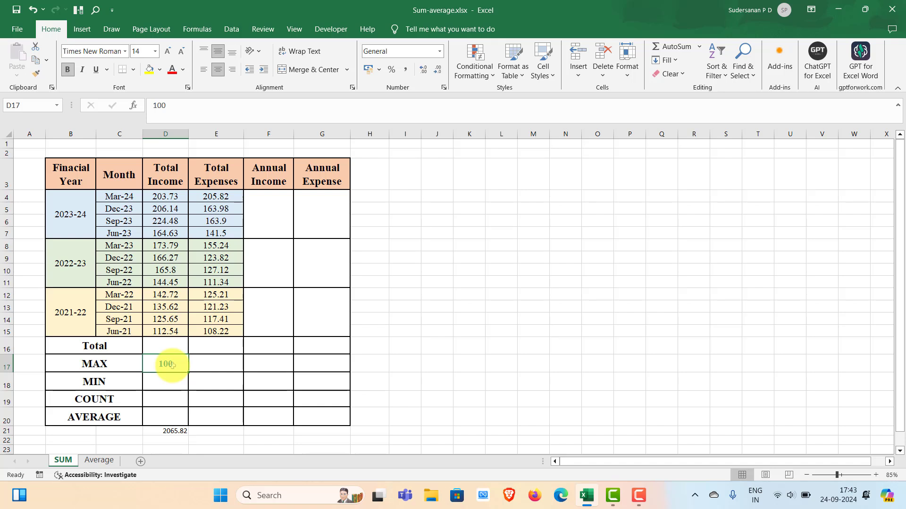
key("Delete")
left_click(403, 333)
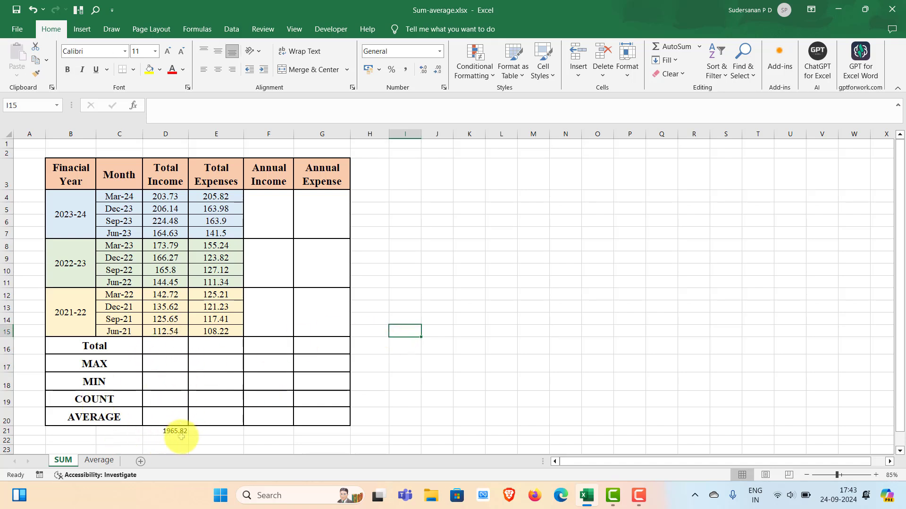
left_click(166, 431)
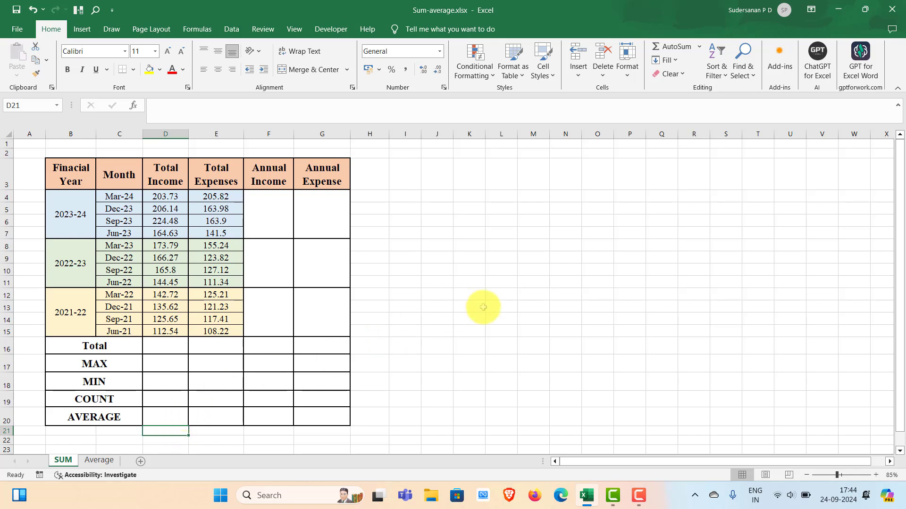
Step: Enter a SUM formula over D4:D15 in the blank cell N12, outside the table
left_click(564, 294)
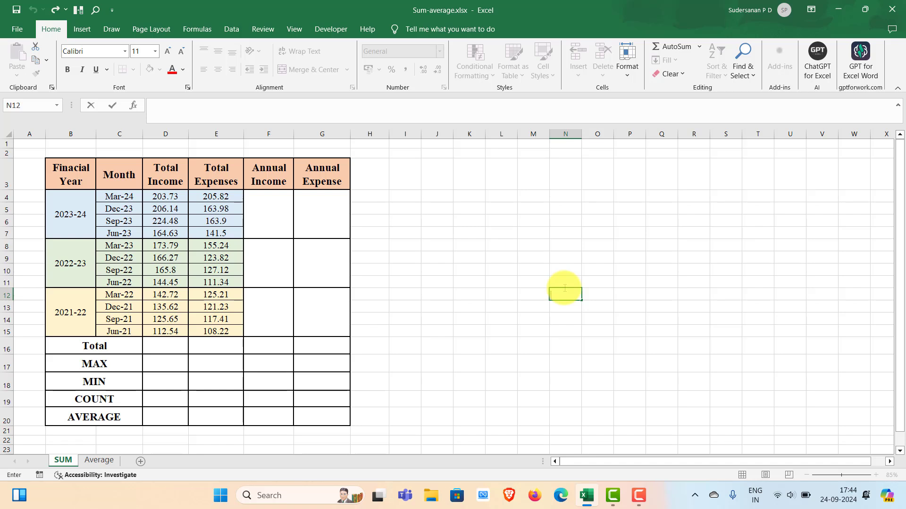
type("=SU")
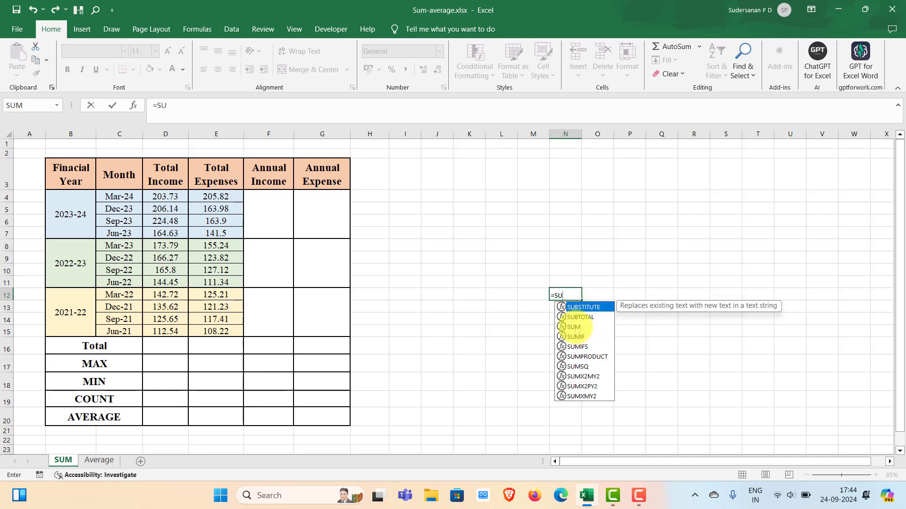
double_click(574, 327)
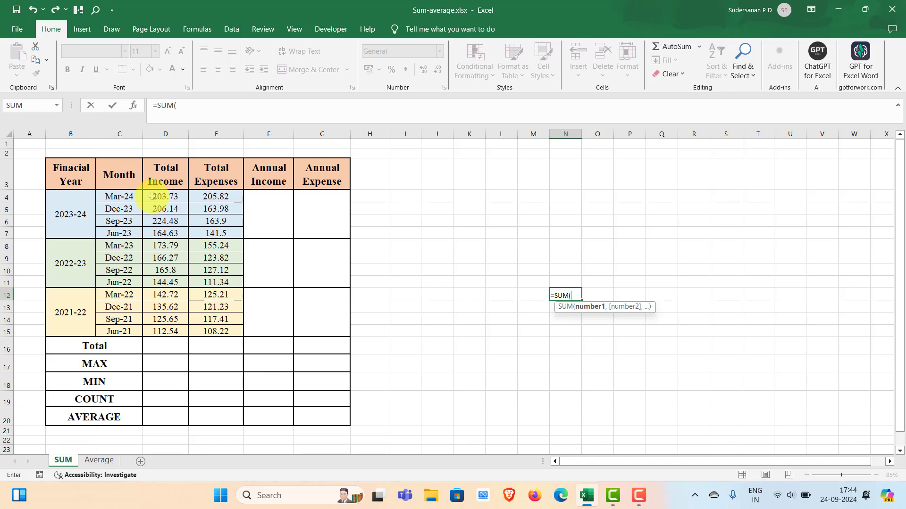
left_click_drag(151, 197, 168, 332)
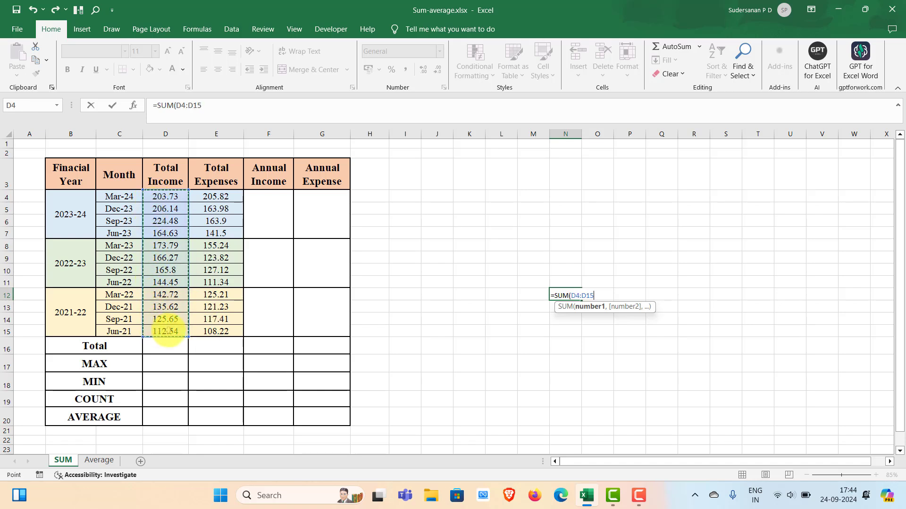
key("Return")
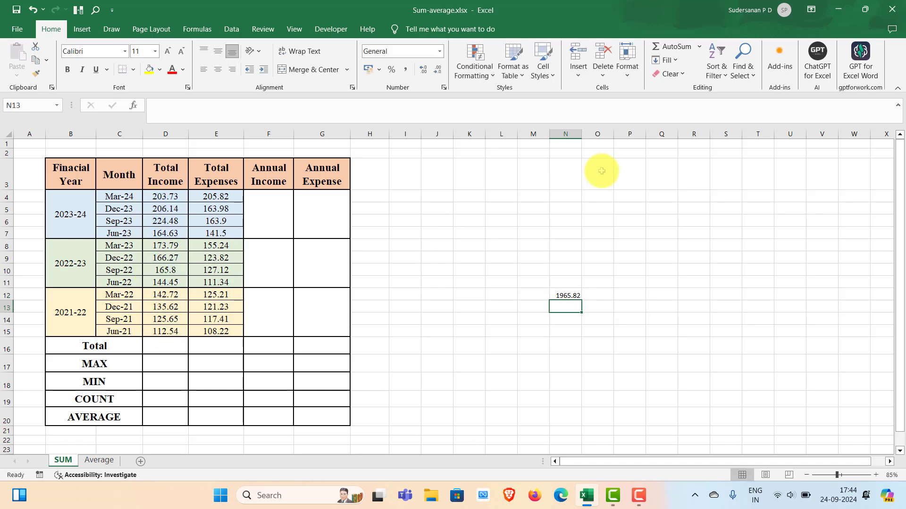
Step: Review the formula in cell N12 in edit mode and remove it from the sheet
double_click(568, 296)
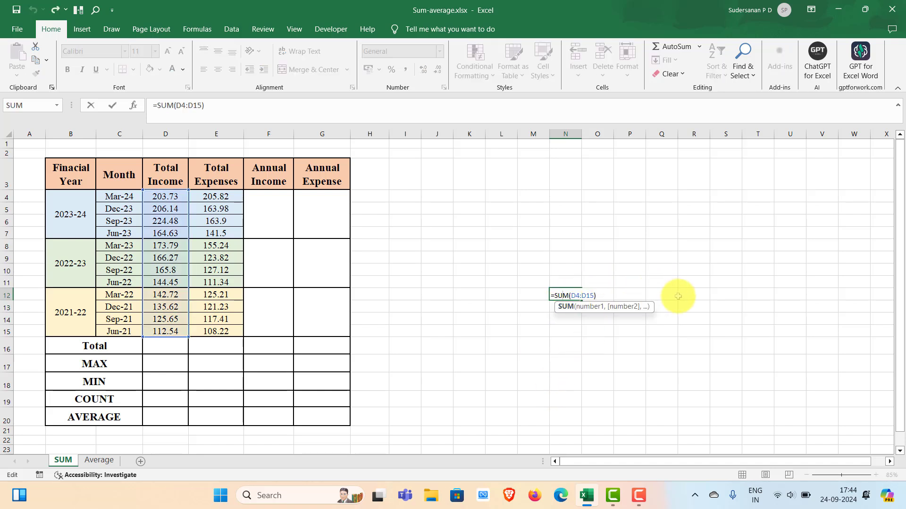
key("Return")
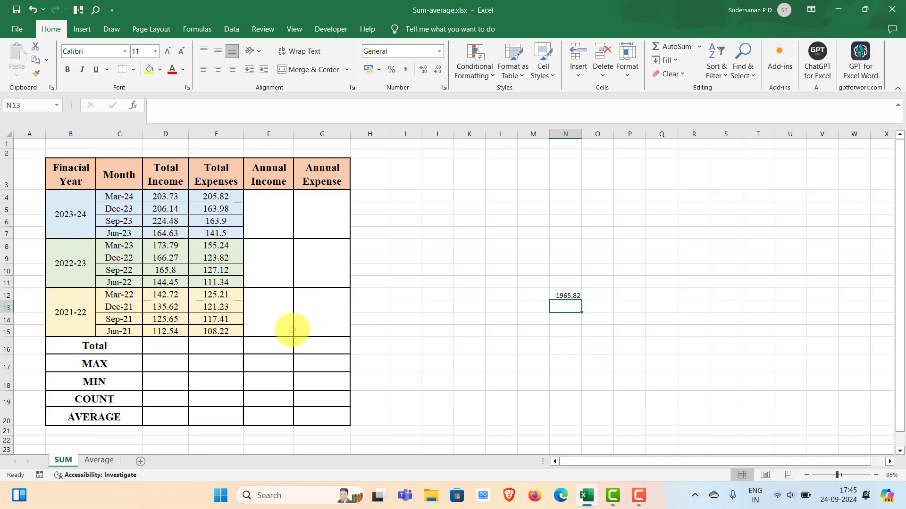
double_click(574, 296)
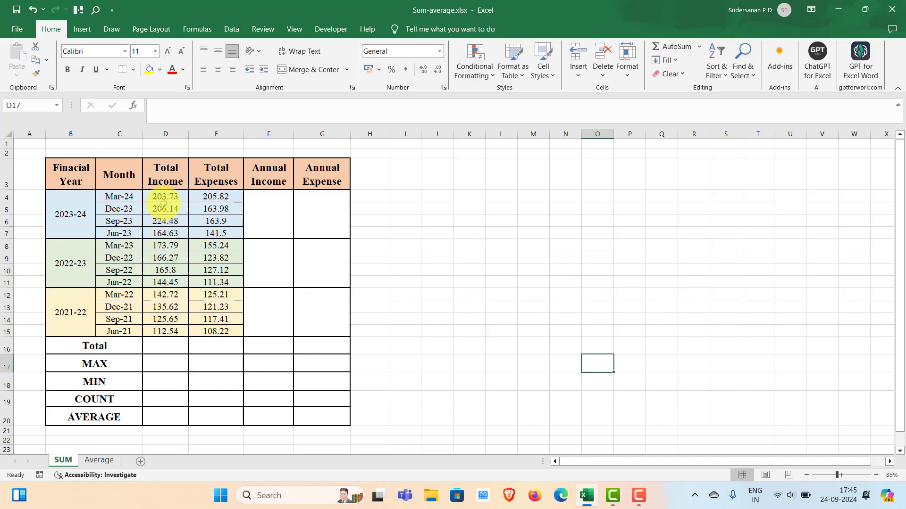
Step: Use AutoSum on the Total Income values in D4:D15 to place their total in D16
left_click(162, 346)
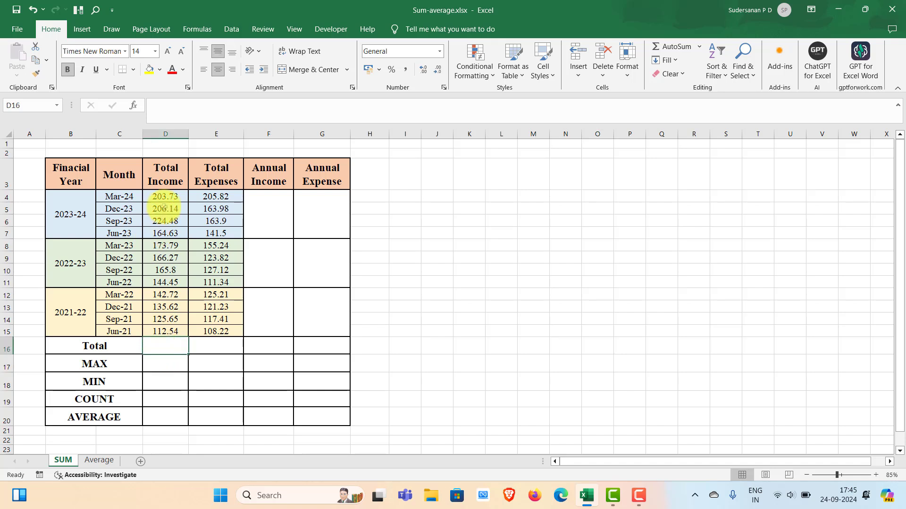
left_click_drag(163, 196, 160, 348)
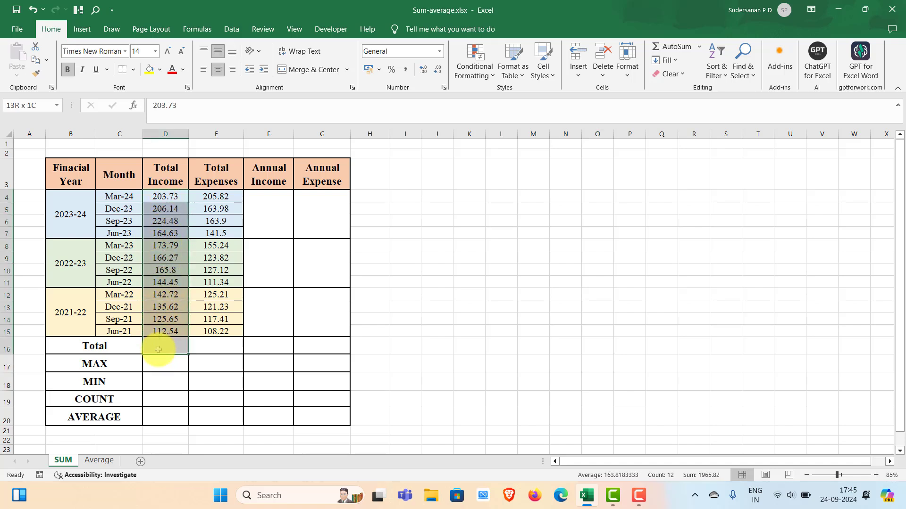
left_click(672, 45)
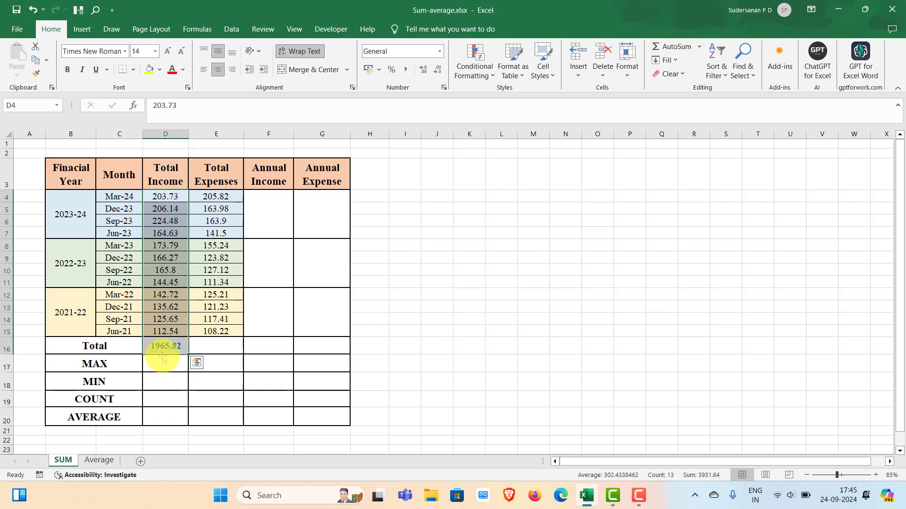
Step: Use AutoSum on the Total Expenses values in E4:E15 to place their total in E16
left_click(218, 198)
double_click(216, 197)
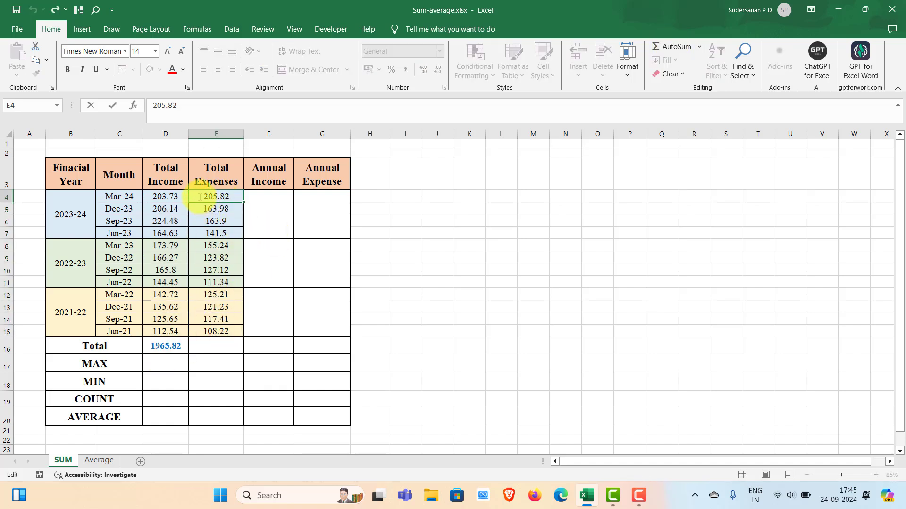
key("Escape")
left_click_drag(216, 197, 214, 347)
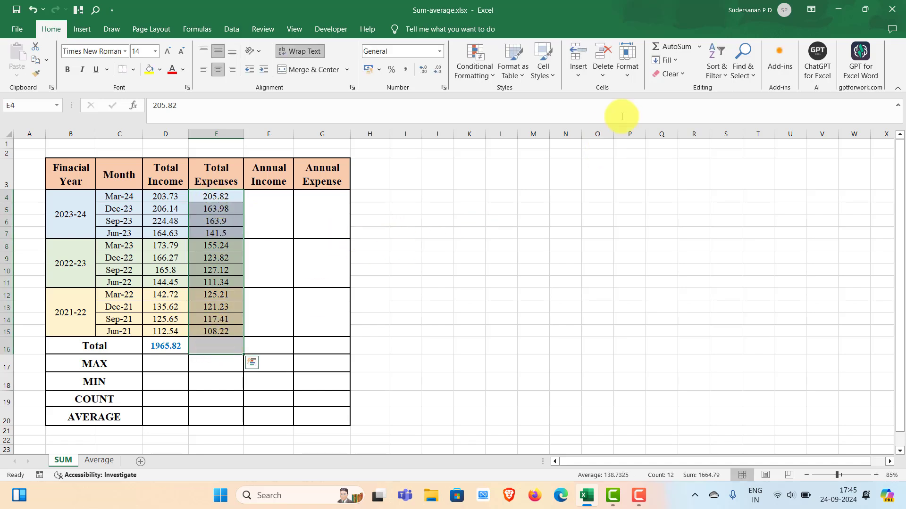
left_click(674, 46)
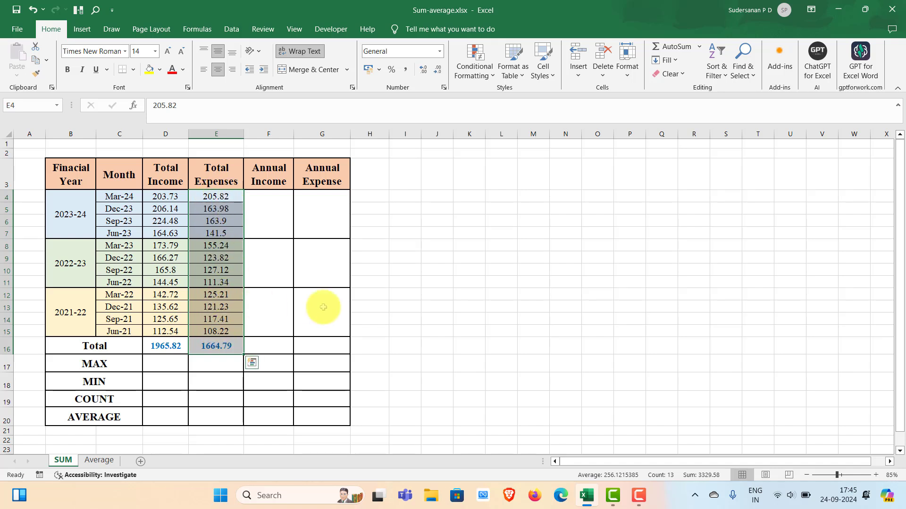
double_click(464, 307)
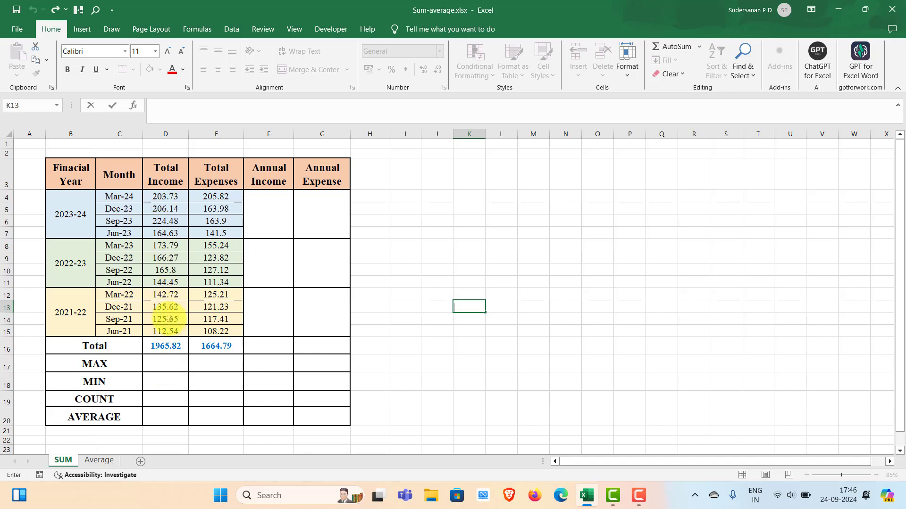
Step: Enter a MAX formula over the Total Income values D4:D15 in cell D17
double_click(172, 369)
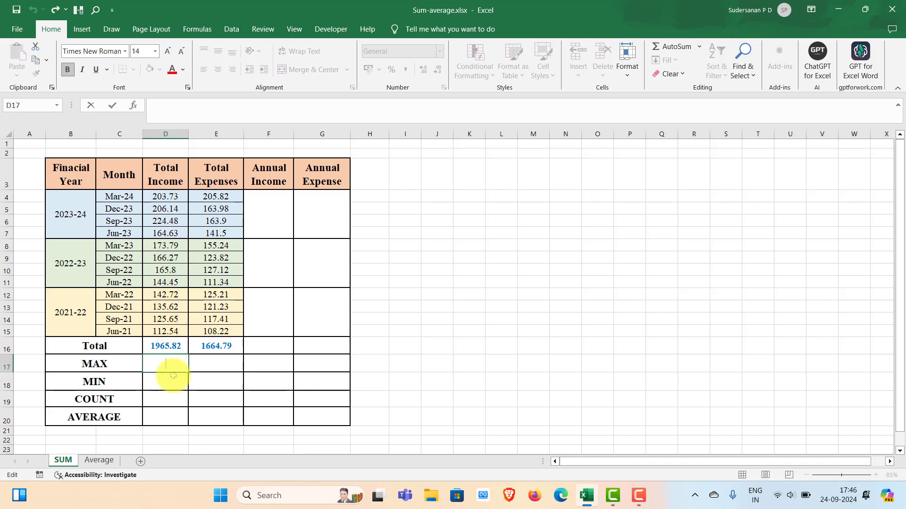
type("=")
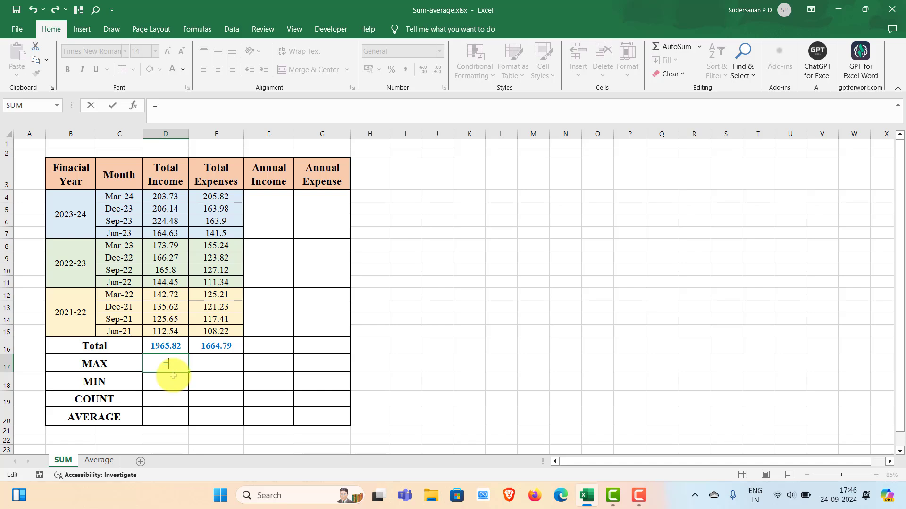
type("Ma")
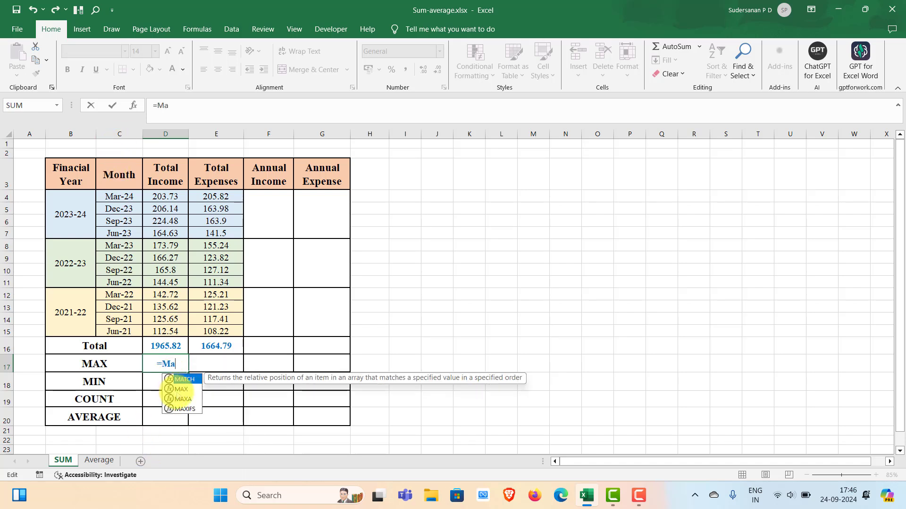
double_click(180, 390)
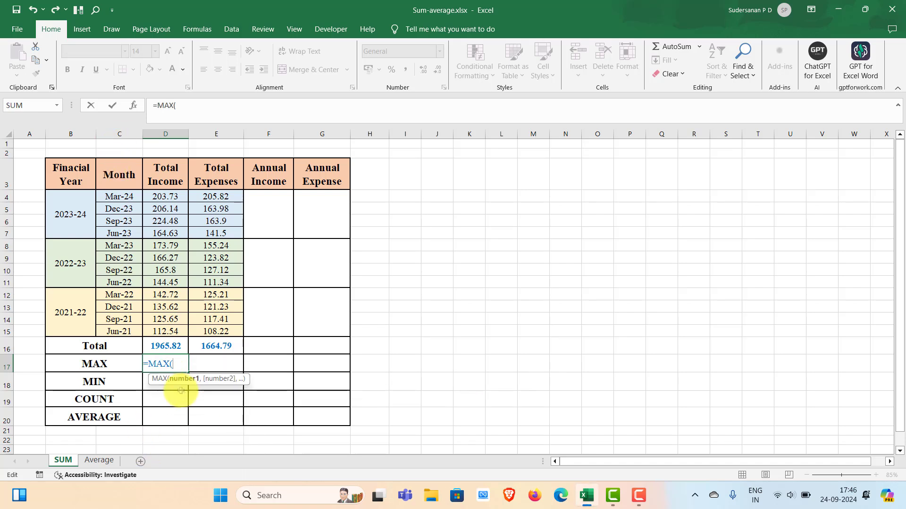
left_click_drag(166, 197, 166, 328)
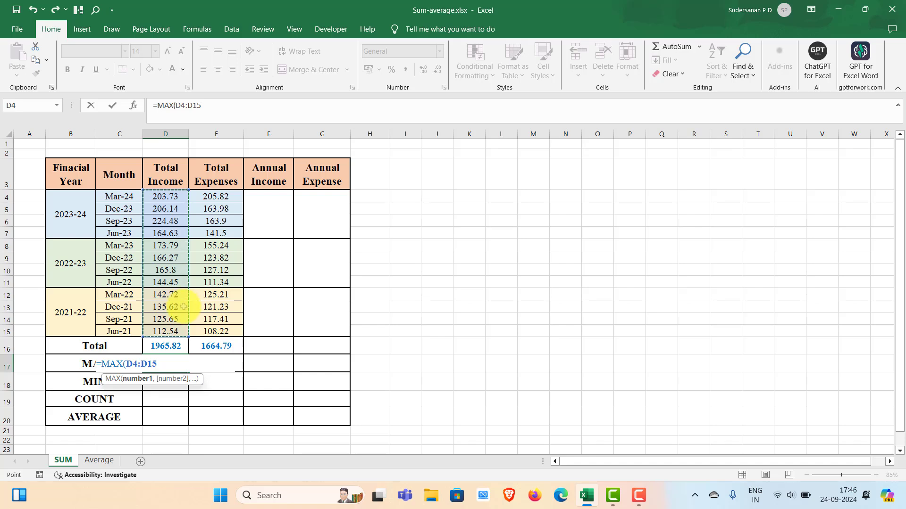
key("Return")
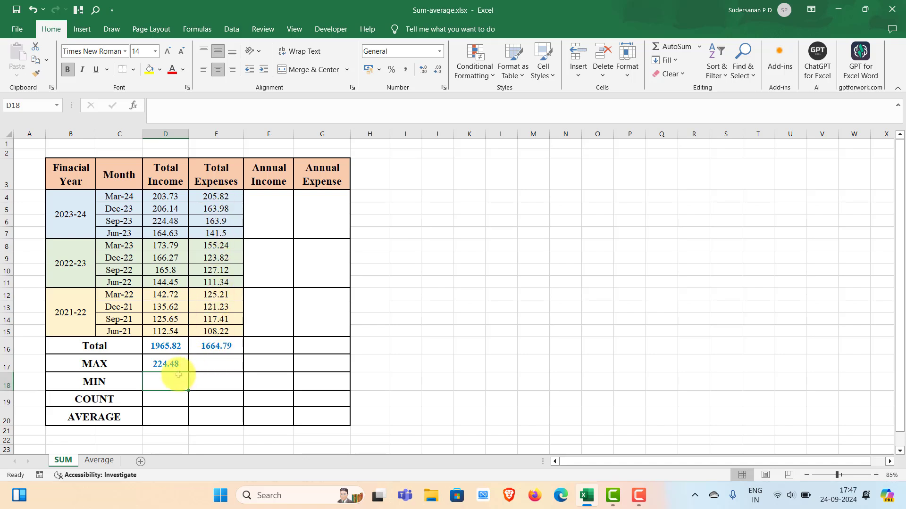
Step: Try copying the MAX formula from D17 across to E17, and undo the fill
left_click(162, 366)
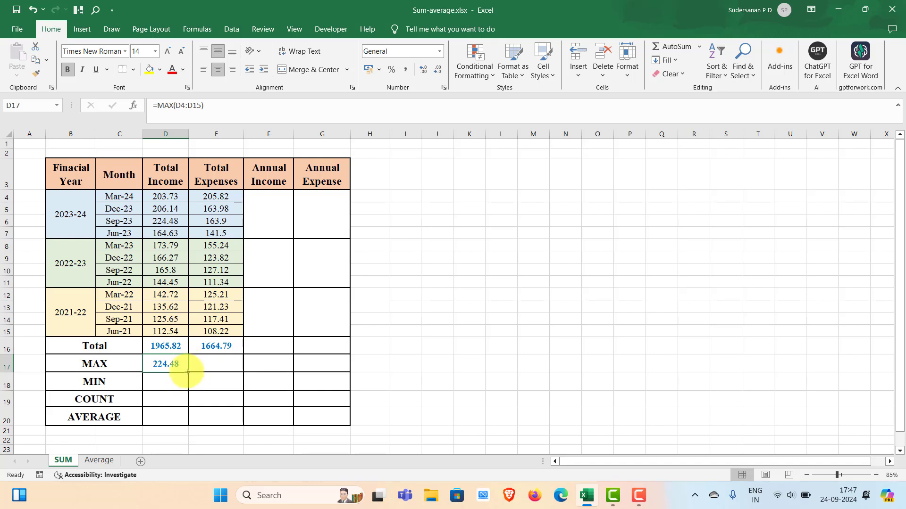
left_click_drag(187, 372, 219, 371)
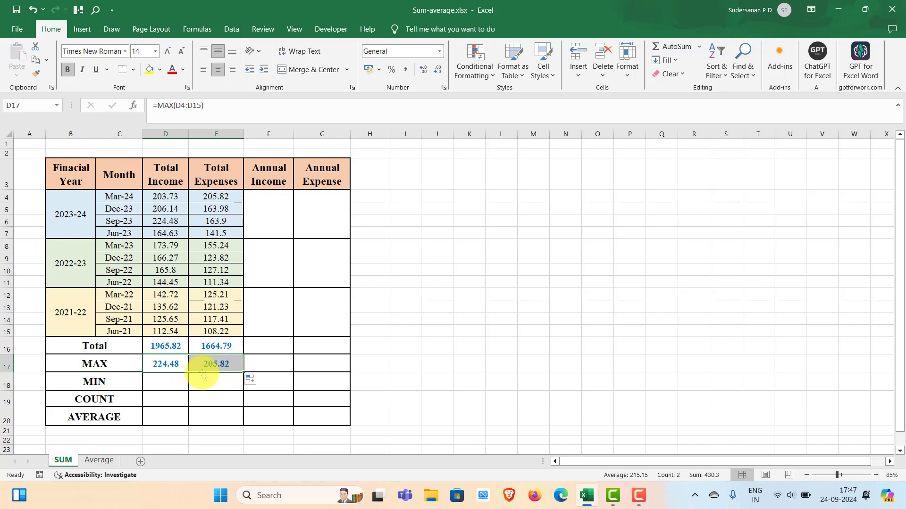
key("ctrl+z")
key("ctrl+z")
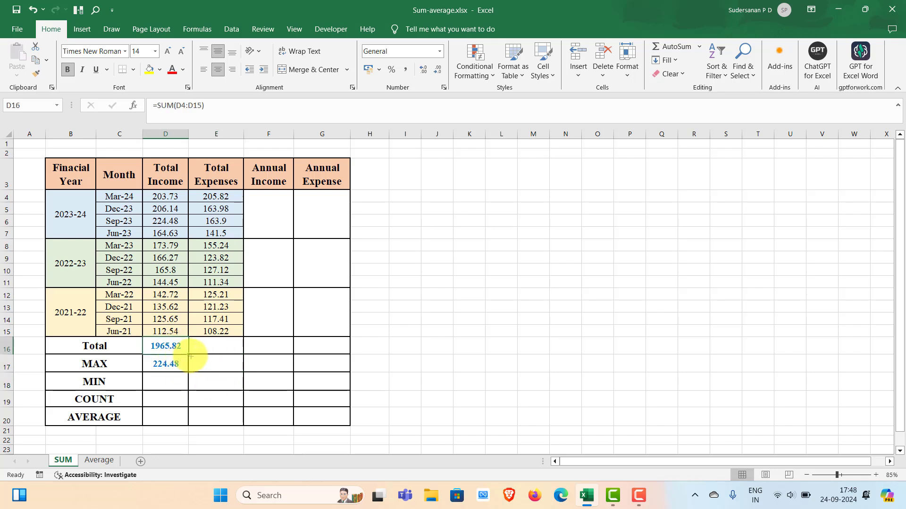
Step: Fill the SUM formula from D16 across to E16 to total the expenses
left_click_drag(187, 353, 223, 356)
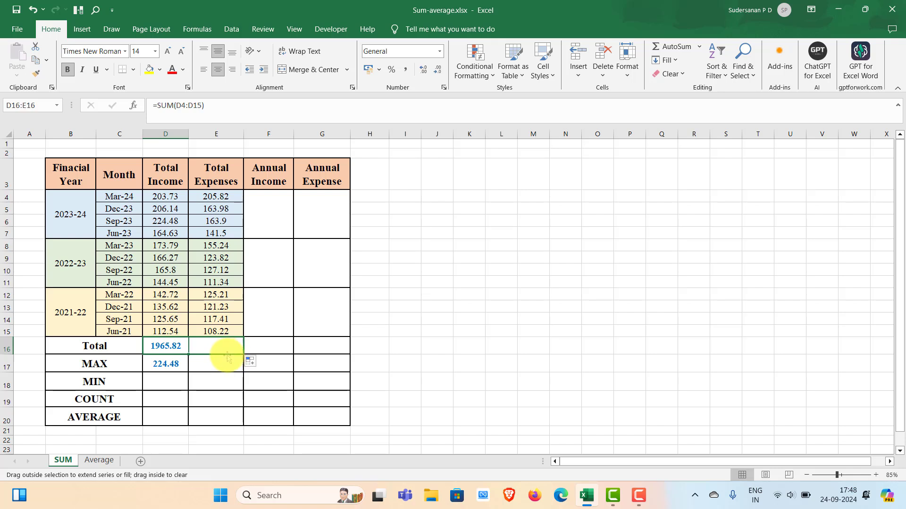
Step: Enter =MAX(D4:D15) in the MAX row of the Total Income column, cell D17
left_click(156, 365)
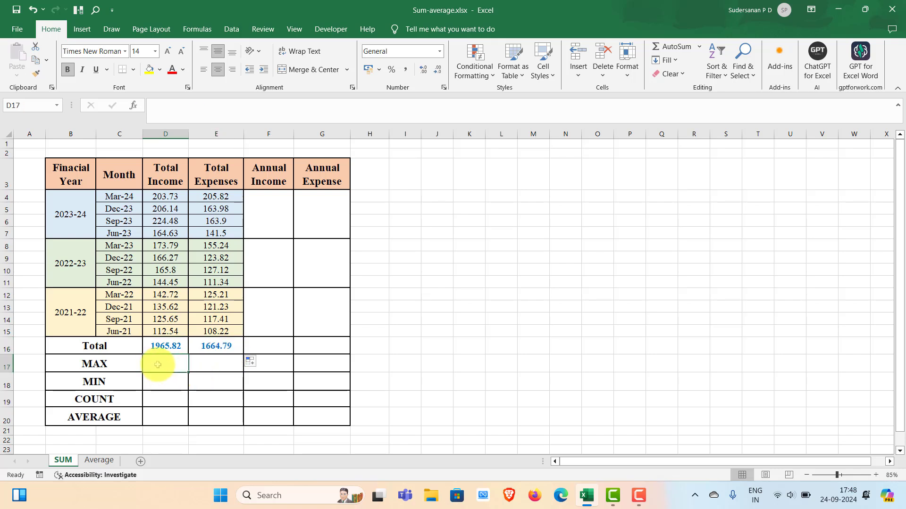
type("=ma")
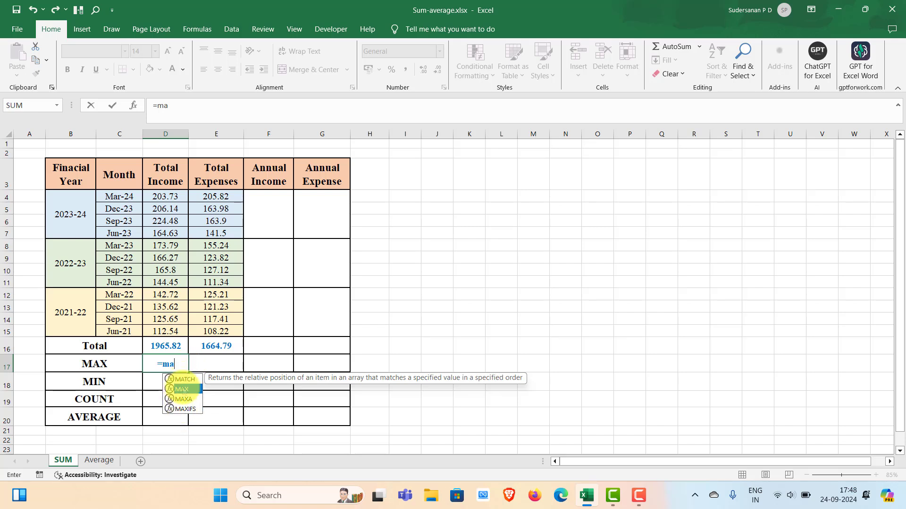
double_click(181, 390)
left_click_drag(162, 198, 160, 320)
key("Return")
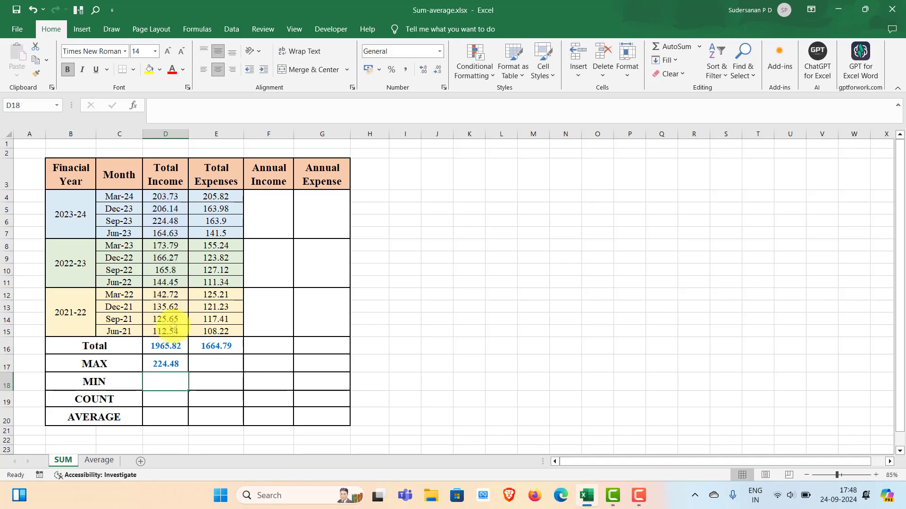
Step: Fill the MAX formula from D17 across to E17 for the Total Expenses column
double_click(171, 367)
key("Escape")
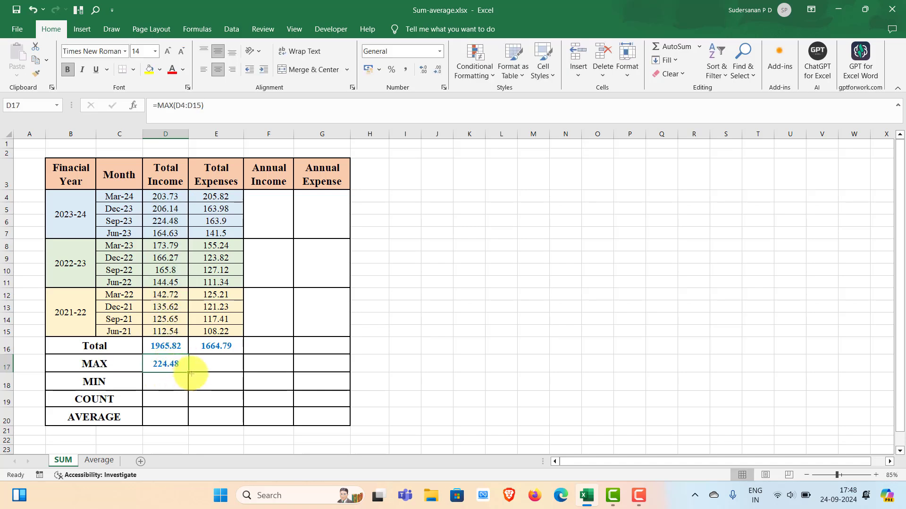
left_click_drag(188, 372, 228, 368)
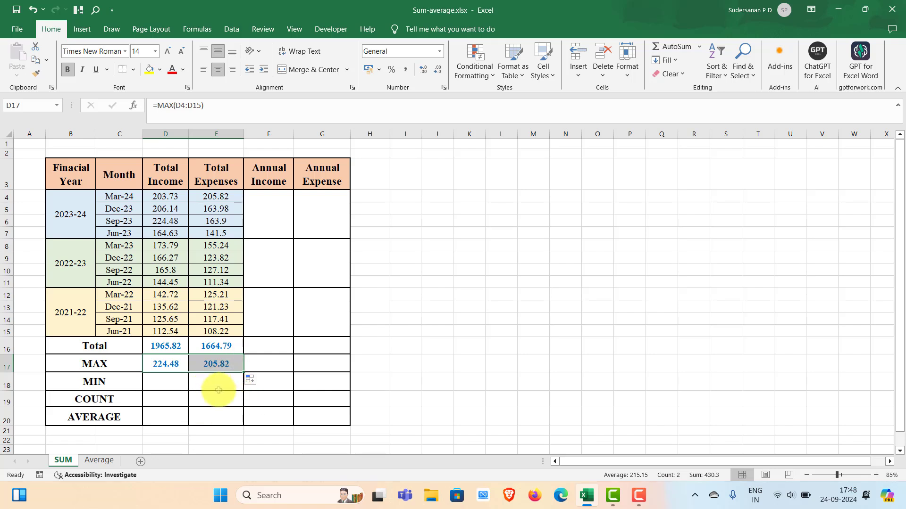
left_click(219, 390)
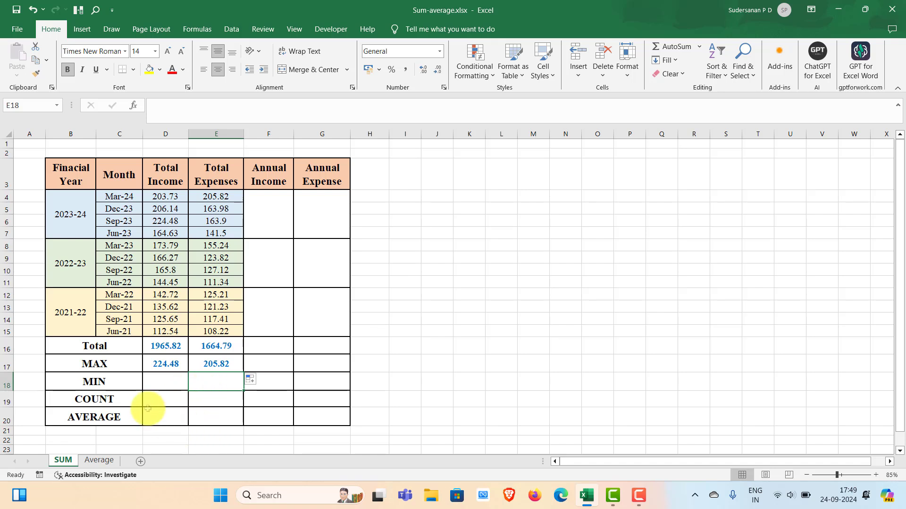
Step: Enter =MIN(D4:D15) in the MIN row of the Total Income column, cell D18
double_click(159, 379)
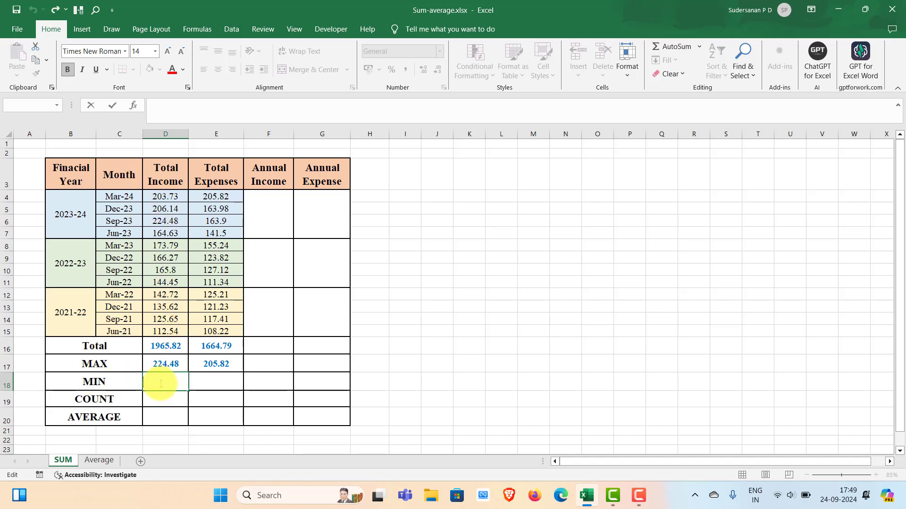
type("=min")
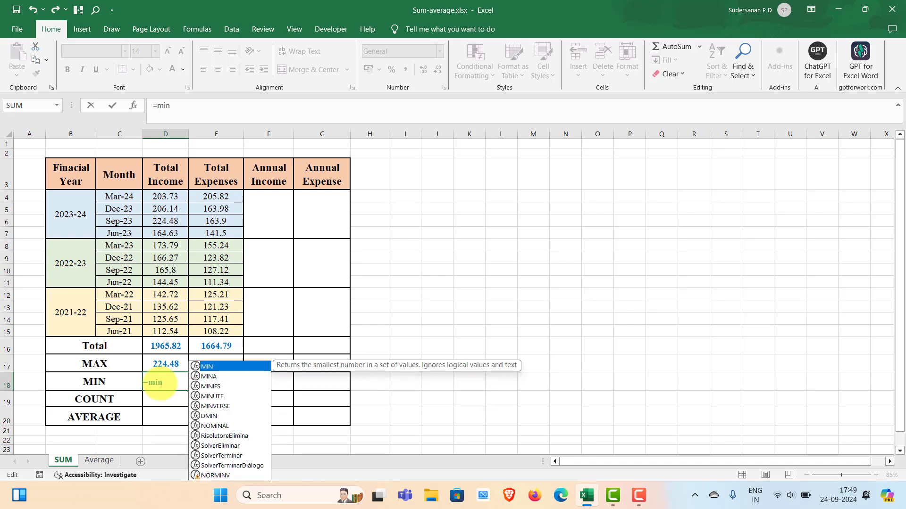
key("Tab")
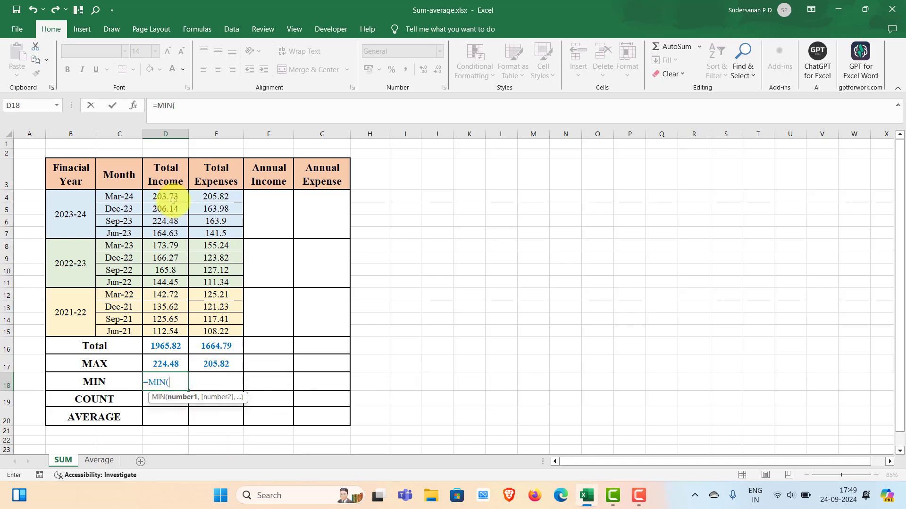
left_click_drag(173, 200, 174, 330)
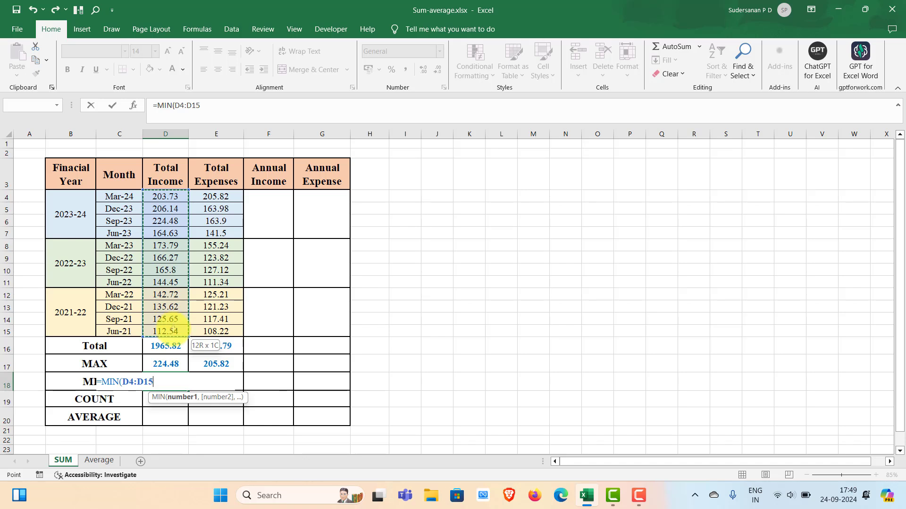
key("Return")
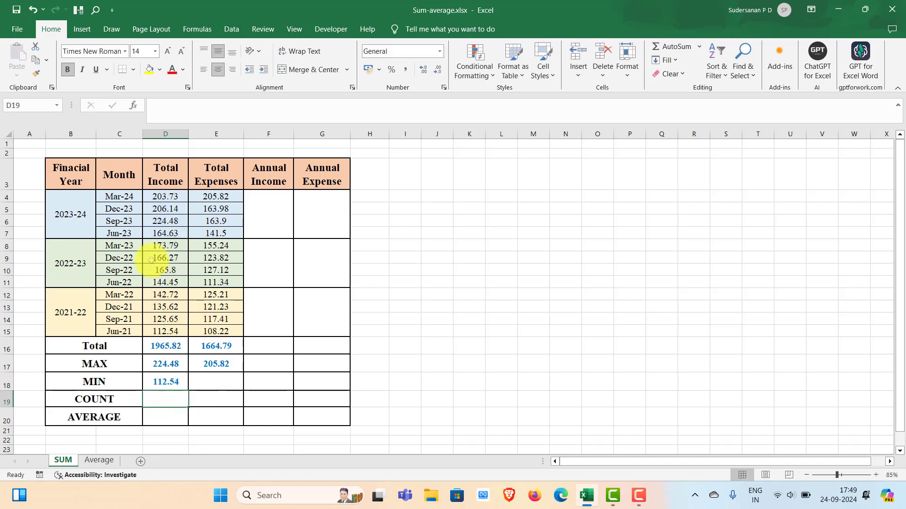
Step: Fill the MIN formula from D18 across to E18 for the Total Expenses column
left_click(171, 384)
double_click(189, 391)
key("ctrl+z")
left_click_drag(189, 390, 242, 406)
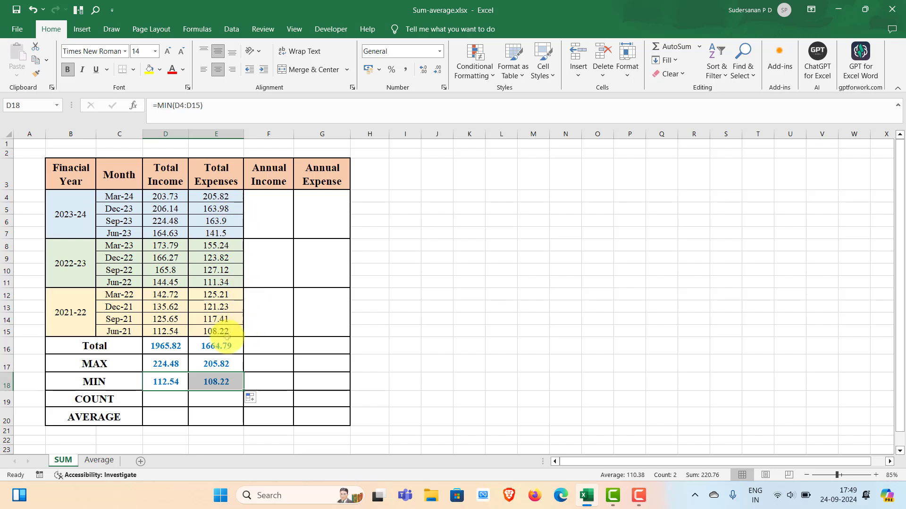
left_click(210, 400)
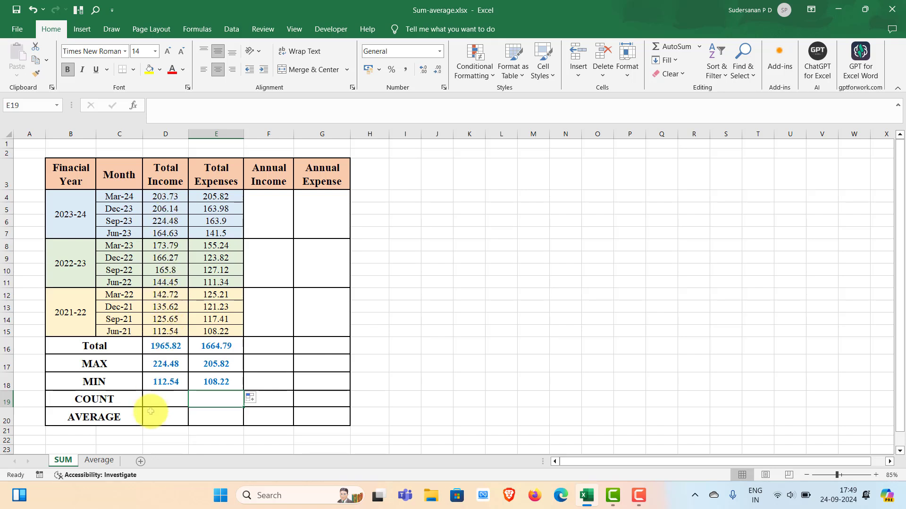
Step: Enter =COUNT(D4:D15) in the COUNT row of the Total Income column, cell D19
double_click(163, 399)
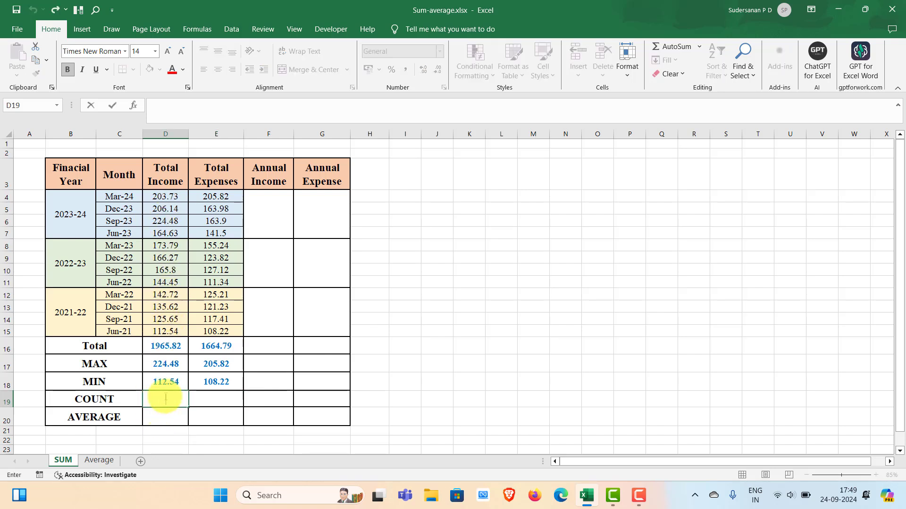
type("=")
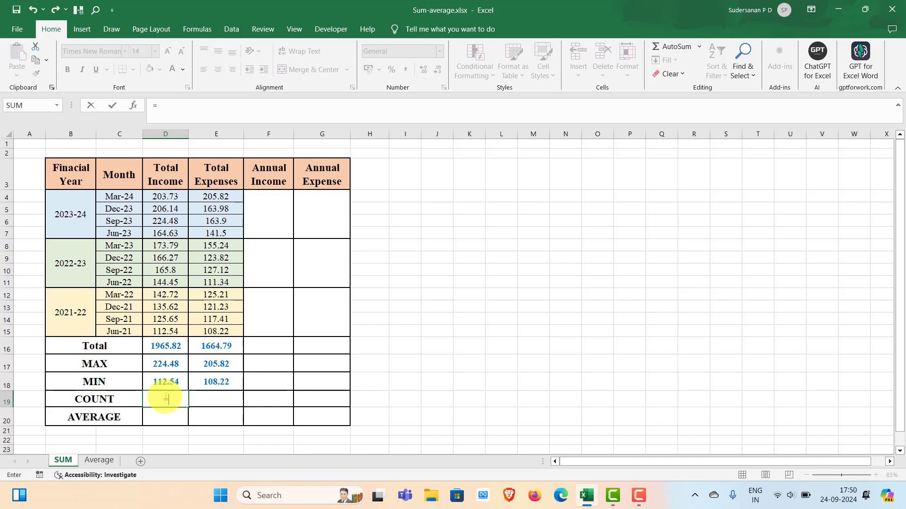
type("coun")
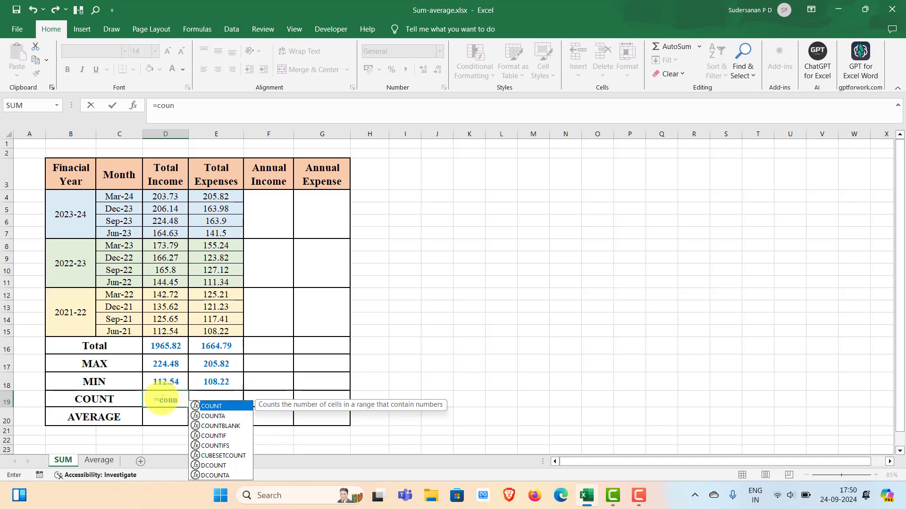
double_click(218, 406)
left_click_drag(165, 197, 163, 324)
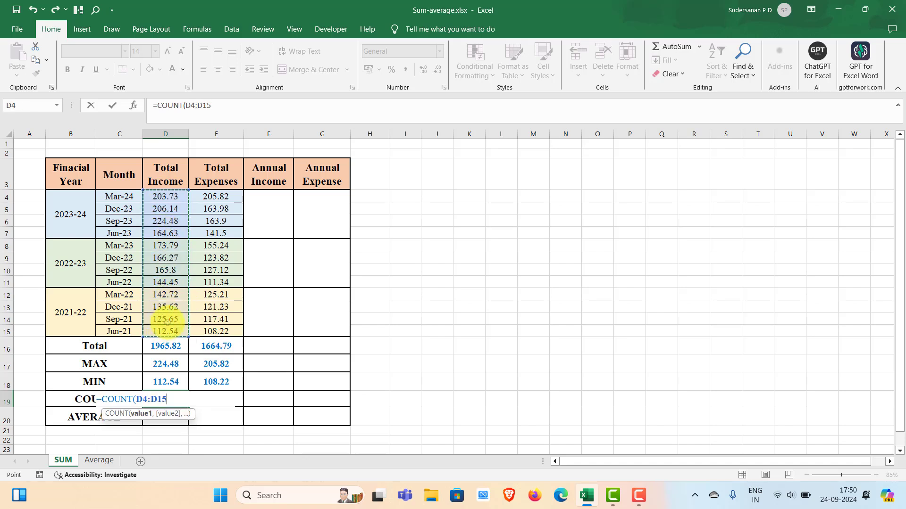
key("Return")
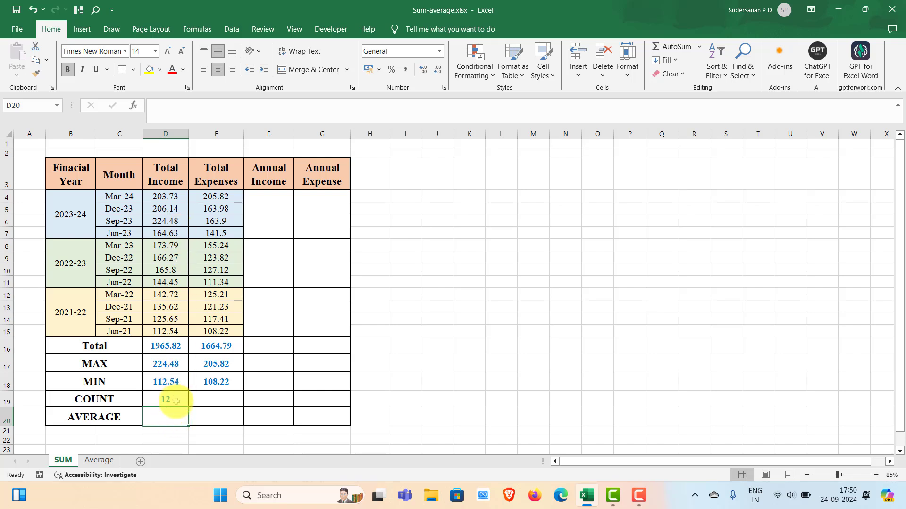
Step: Fill the COUNT formula from D19 across to E19 and select E19 to check its copied formula
left_click(179, 399)
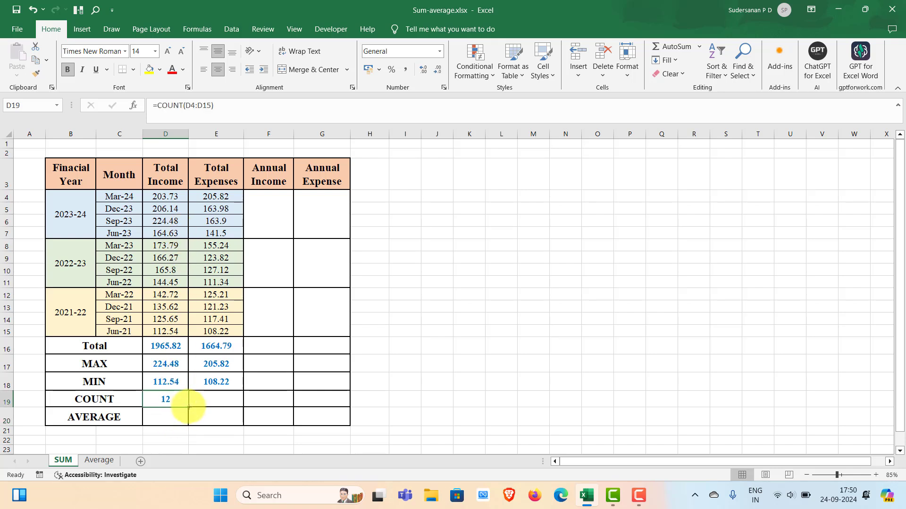
left_click_drag(188, 406, 238, 405)
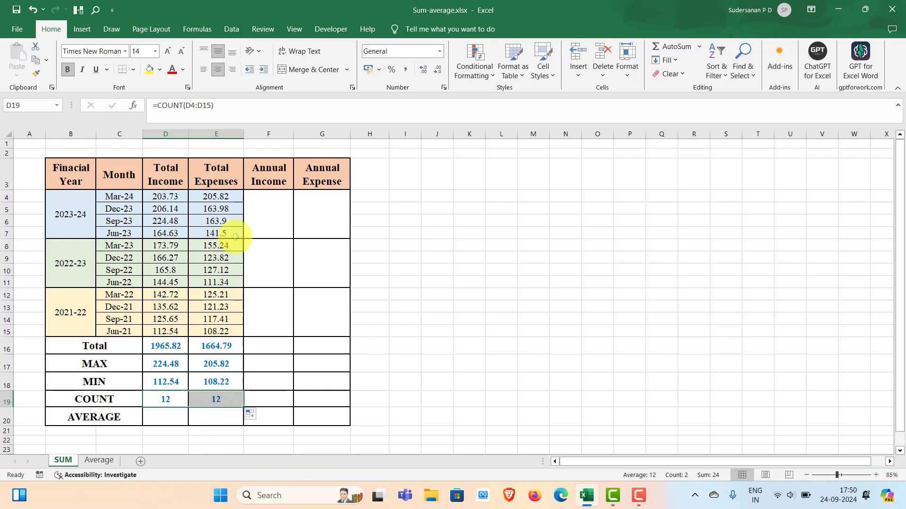
left_click(231, 399)
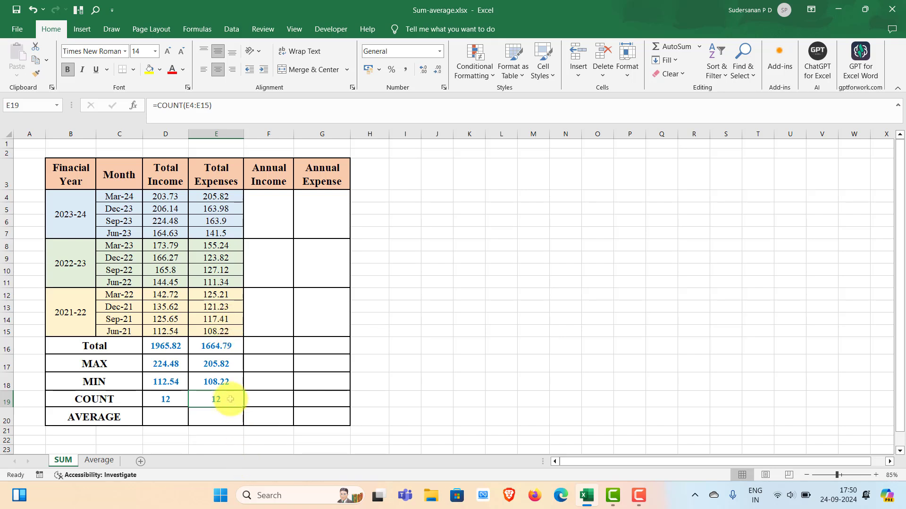
Step: Clear the expense values in E9 and E13 to test the COUNT formula, and undo both deletions
left_click(217, 258)
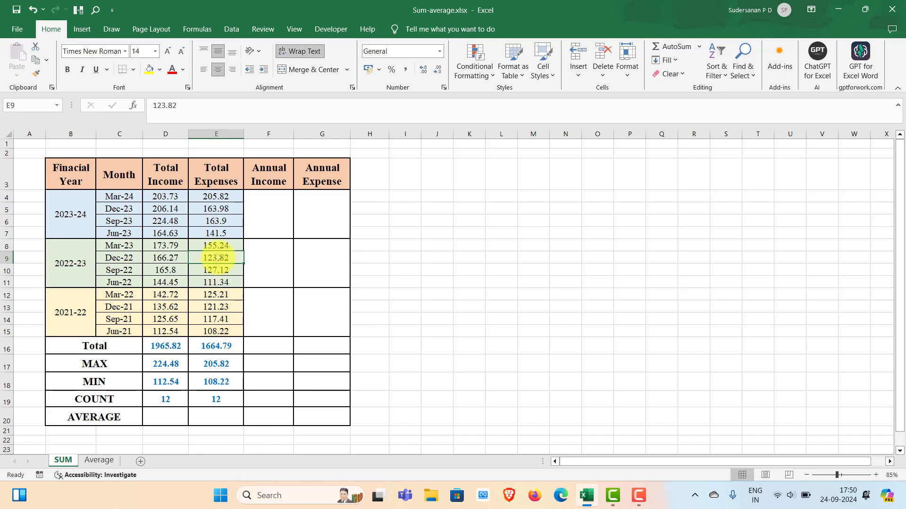
key("Delete")
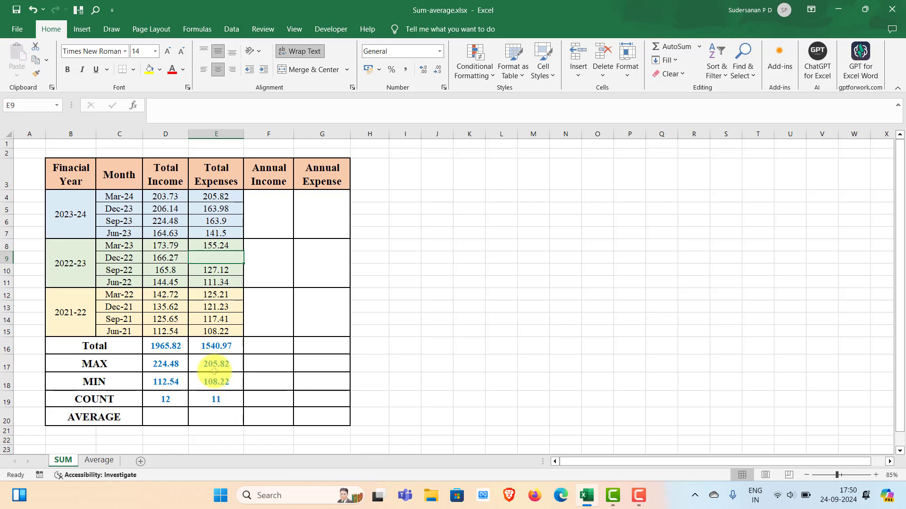
left_click(212, 308)
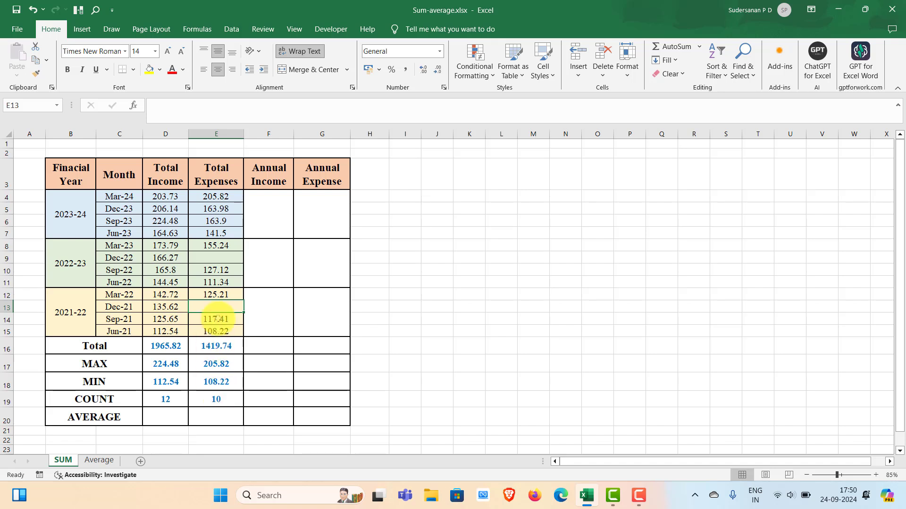
key("ctrl+z")
key("ctrl+z")
left_click(469, 331)
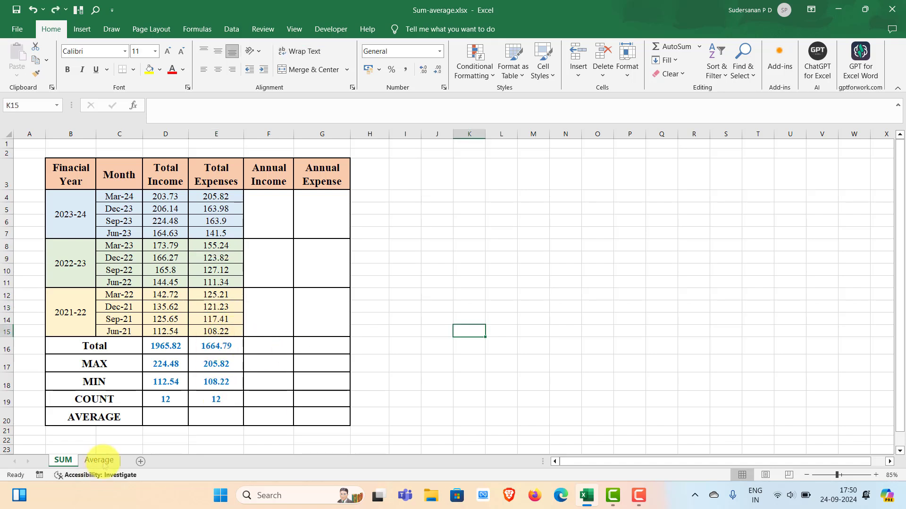
Step: Enter =AVERAGE(D4:D15) in the AVERAGE row of the Total Income column, cell D20
left_click(158, 417)
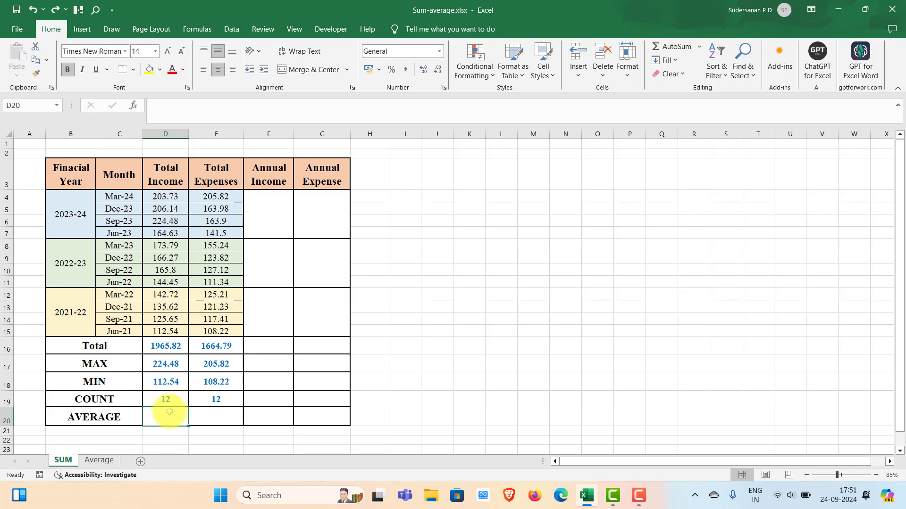
double_click(167, 418)
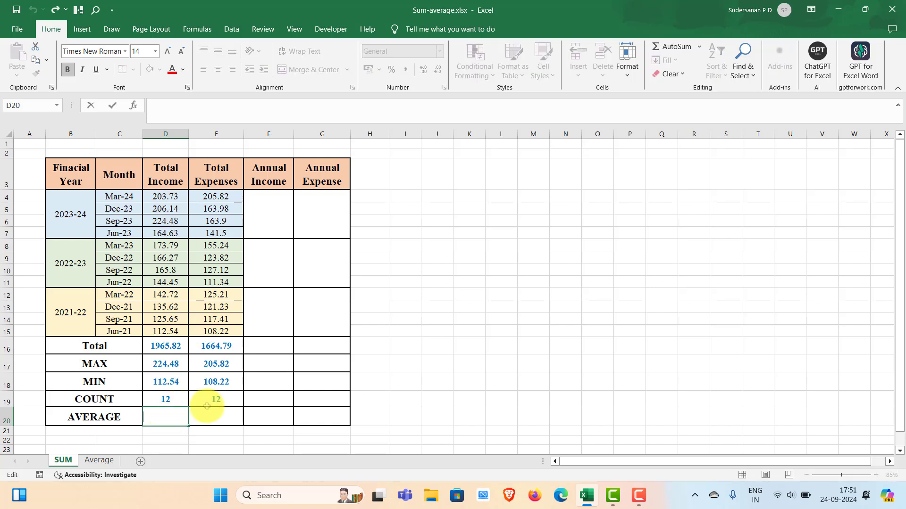
type("=av")
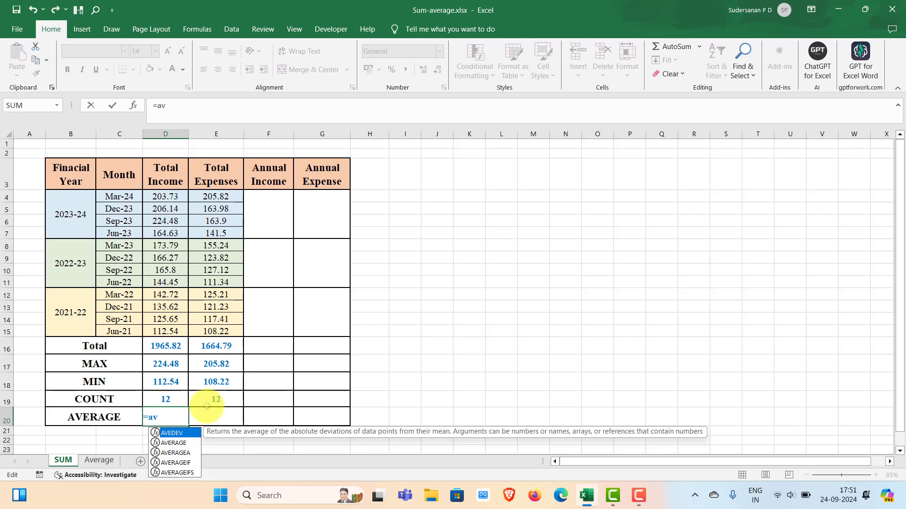
double_click(174, 443)
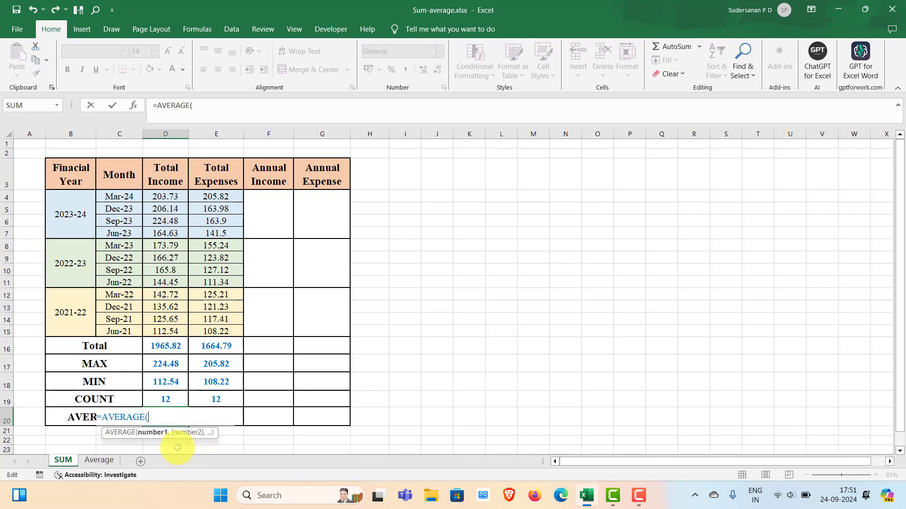
left_click_drag(160, 198, 166, 334)
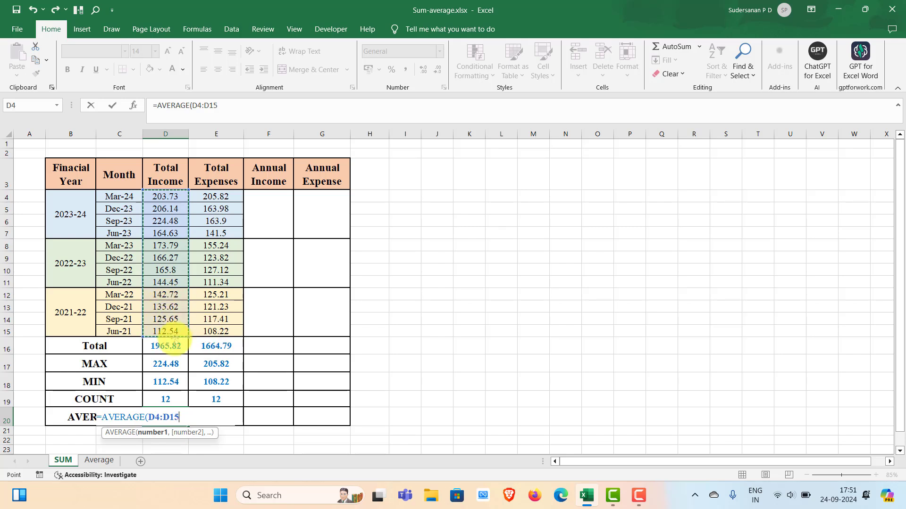
key("Return")
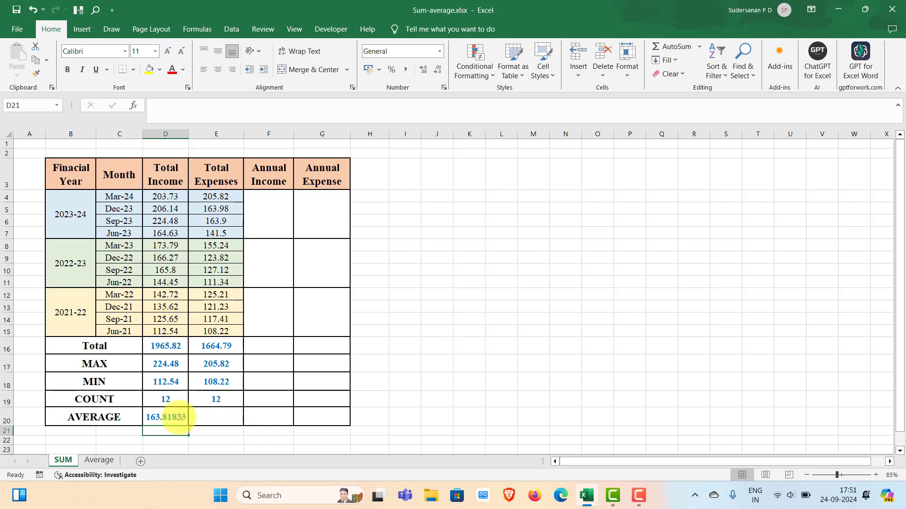
Step: Fill the AVERAGE formula from D20 across to E20 for the Total Expenses column
double_click(175, 417)
left_click(249, 417)
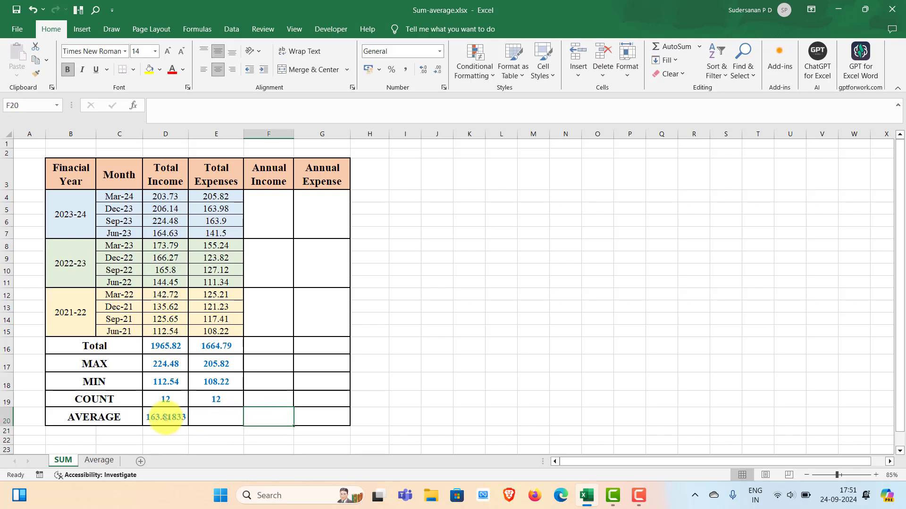
left_click(166, 416)
left_click_drag(189, 426, 243, 424)
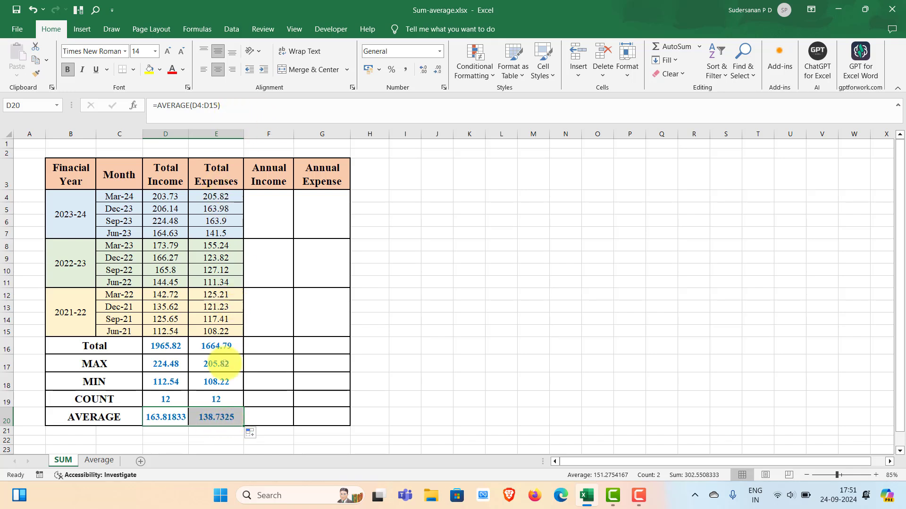
left_click(395, 417)
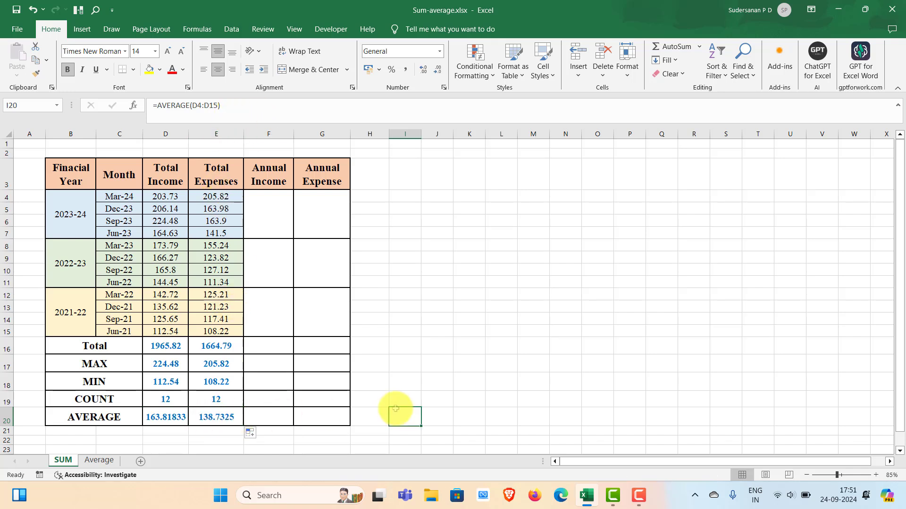
Step: Check the cell ranges referenced by the AVERAGE formulas in D20 and E20
left_click(216, 419)
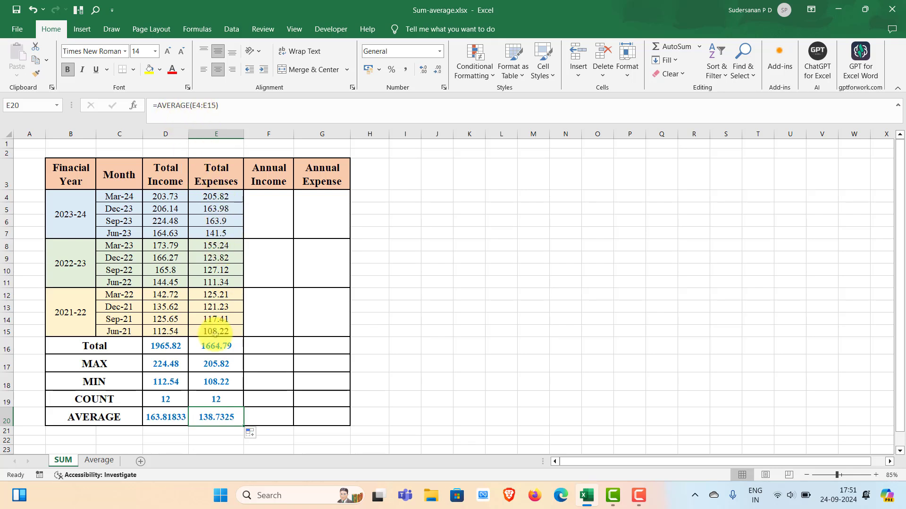
double_click(171, 418)
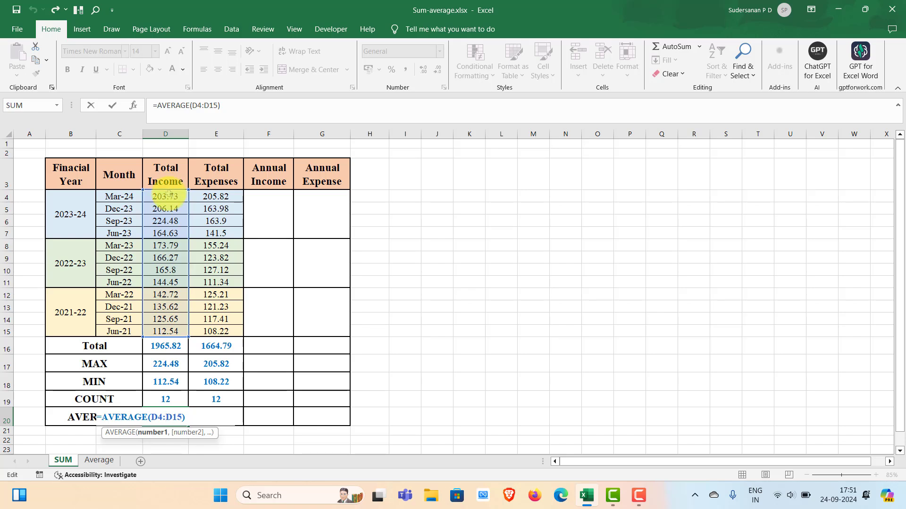
left_click(219, 402)
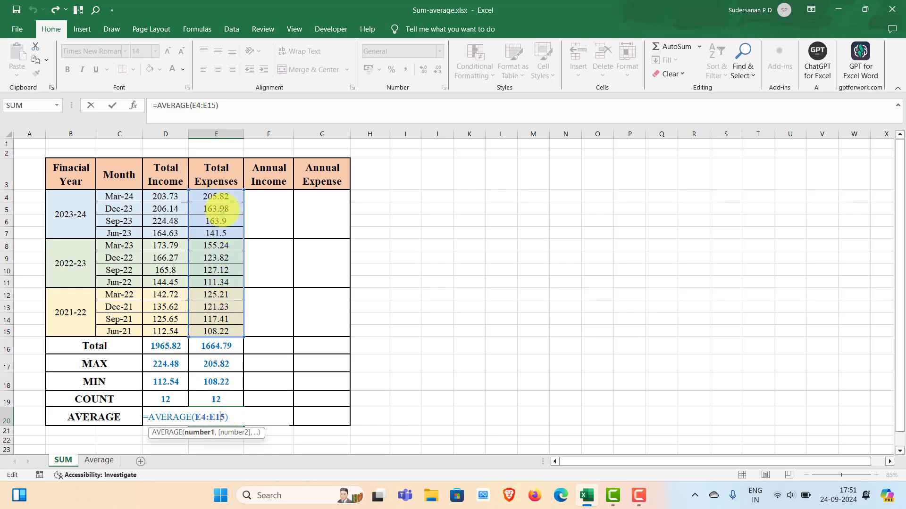
key("ctrl+Return")
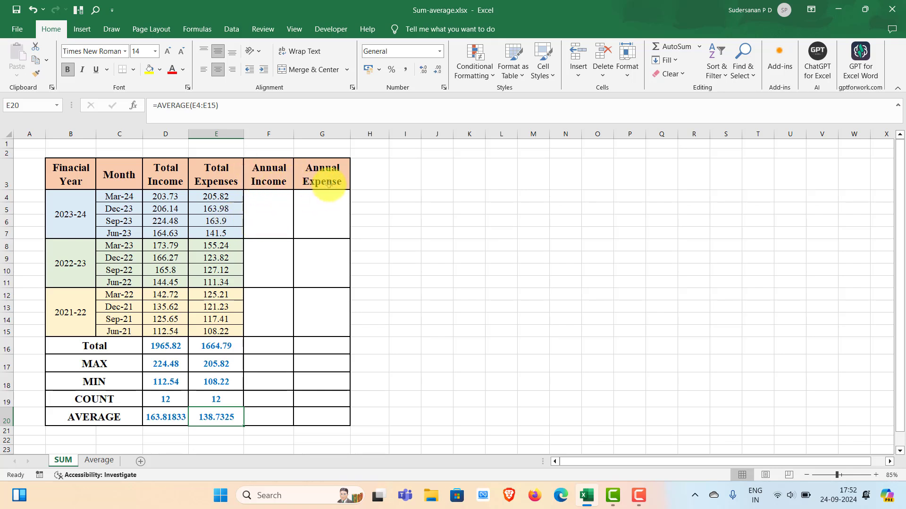
Step: Enter =SUM(D4:D7) in the merged Annual Income cell F4 for financial year 2023-24
double_click(267, 215)
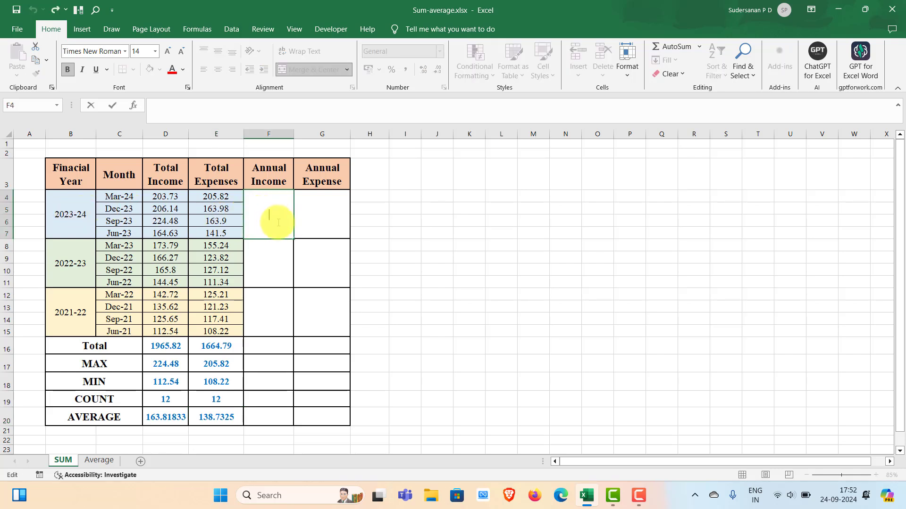
type("=sum")
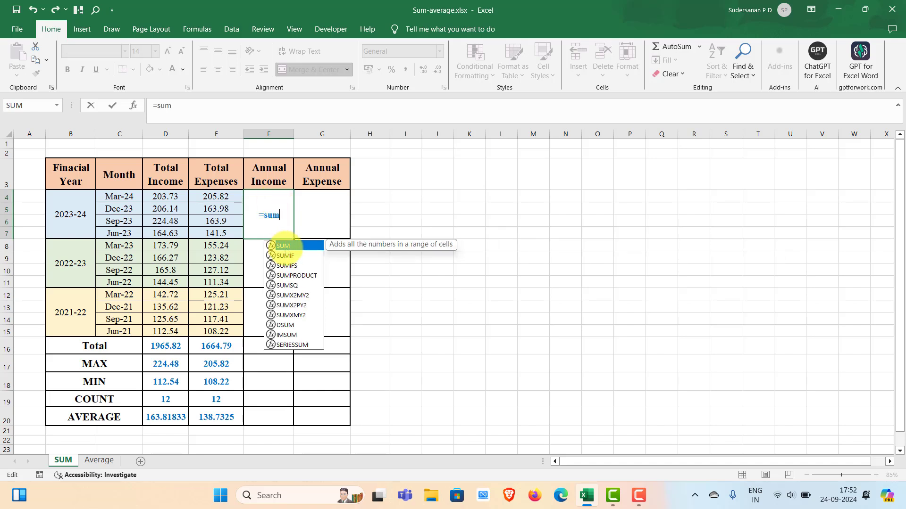
double_click(283, 246)
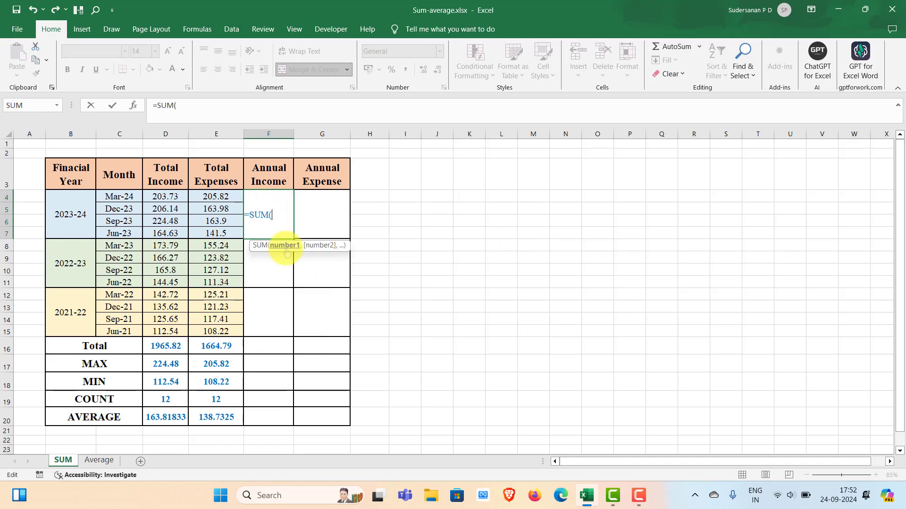
left_click_drag(162, 199, 166, 231)
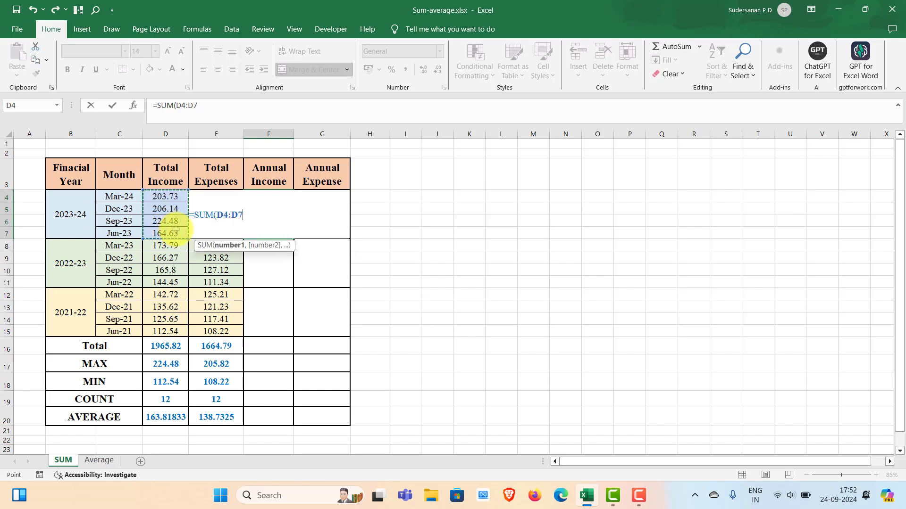
key("Return")
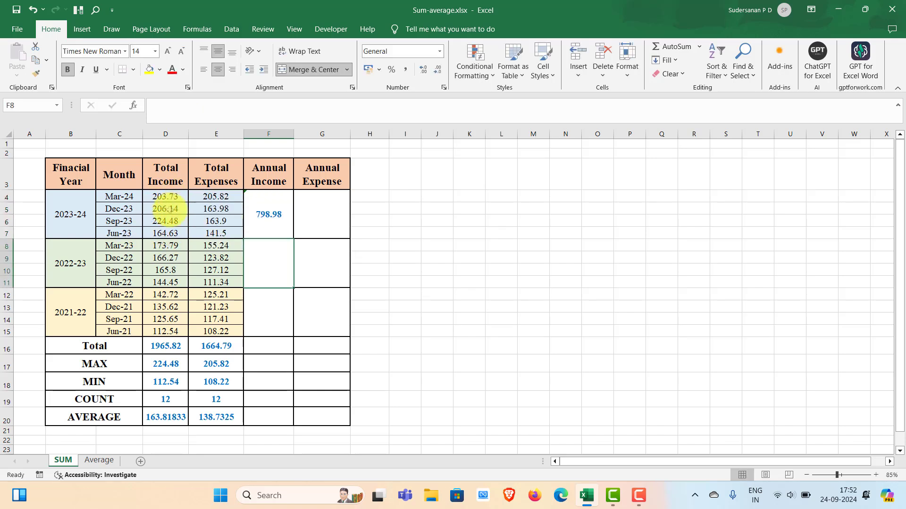
Step: Fill the Annual Income SUM formula from F4 down to F12 and check the copied formulas in F8 and F12
left_click(268, 209)
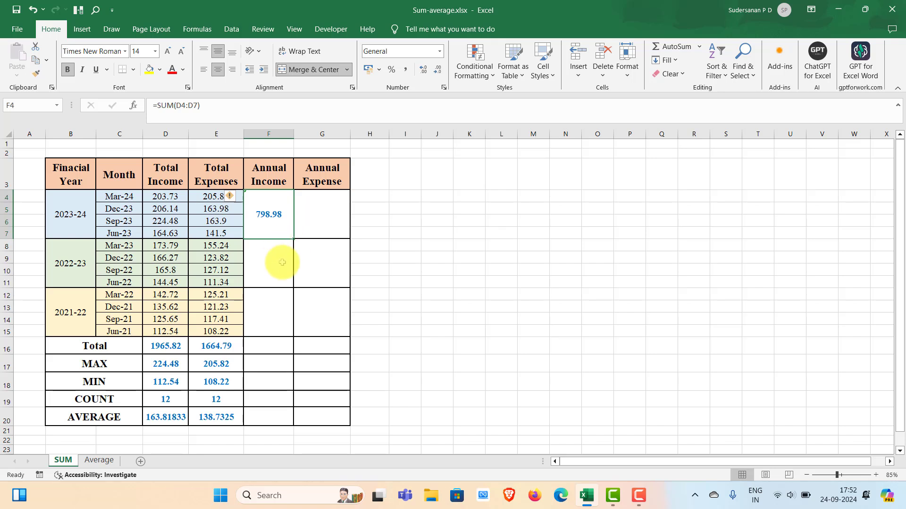
left_click_drag(293, 239, 295, 313)
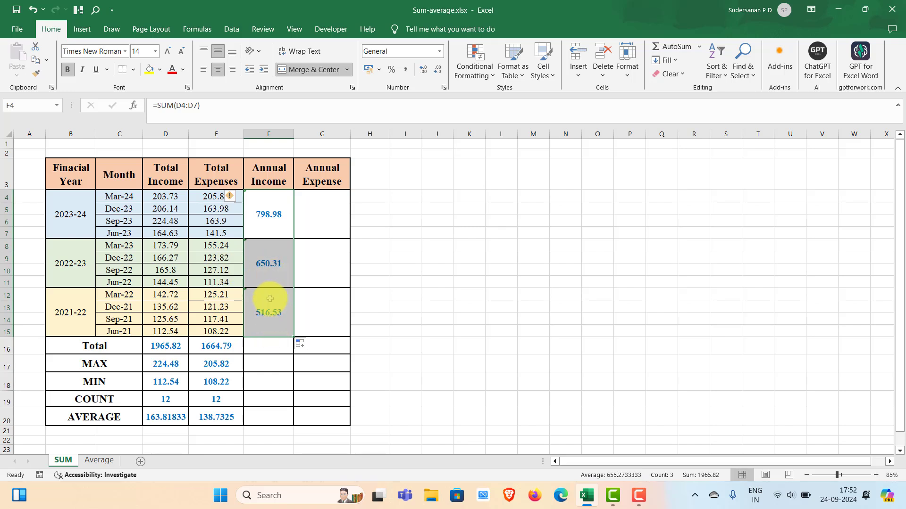
left_click(264, 262)
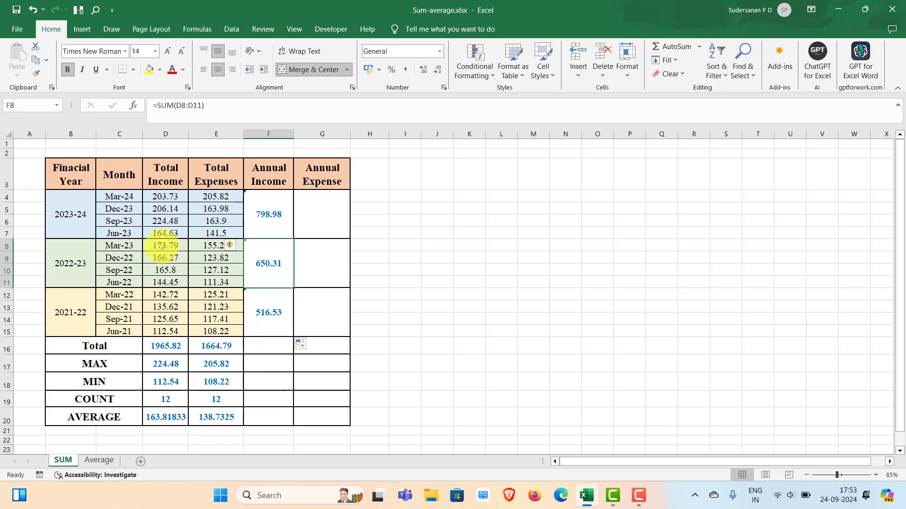
left_click(268, 309)
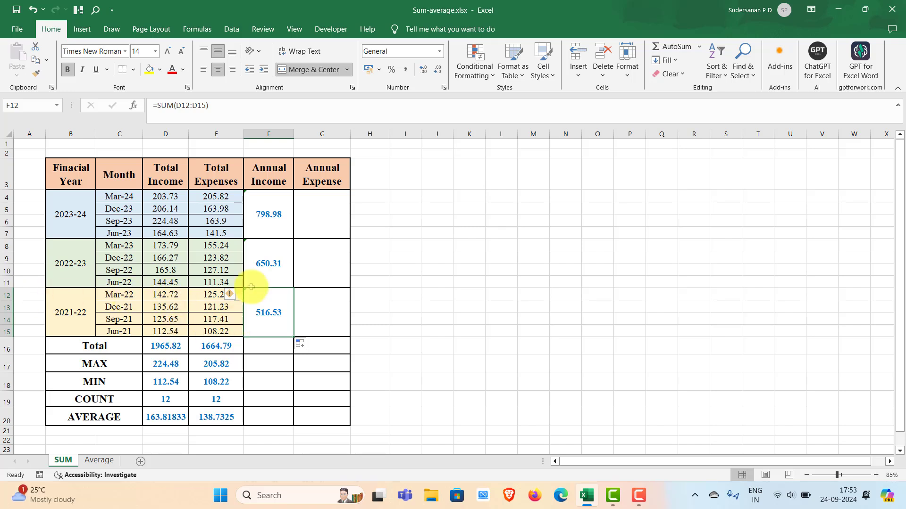
Step: Fill the 2023-24 SUM formula from F4 across to the Annual Expense cell G4
left_click(272, 227)
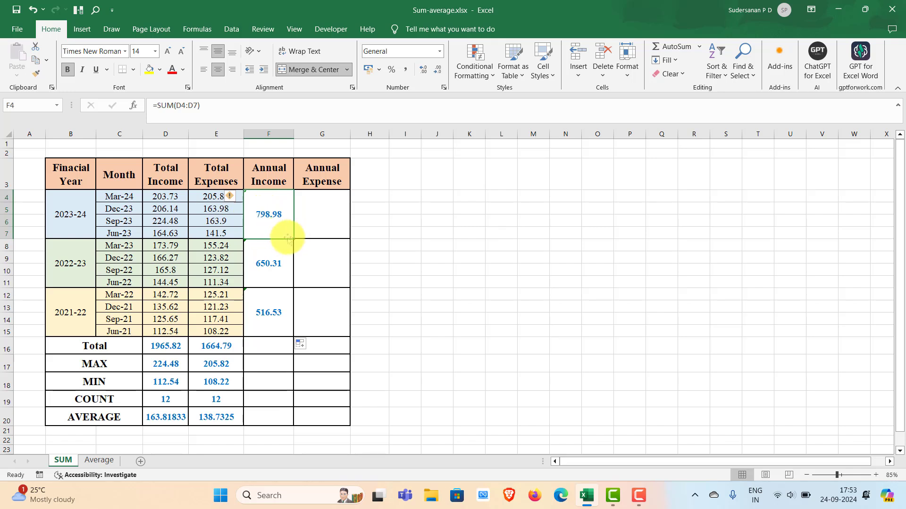
left_click(314, 212)
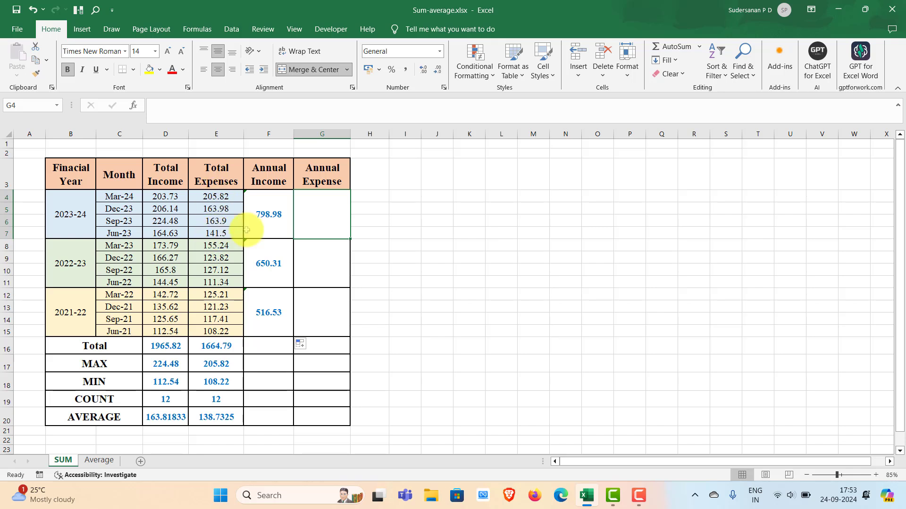
left_click(279, 227)
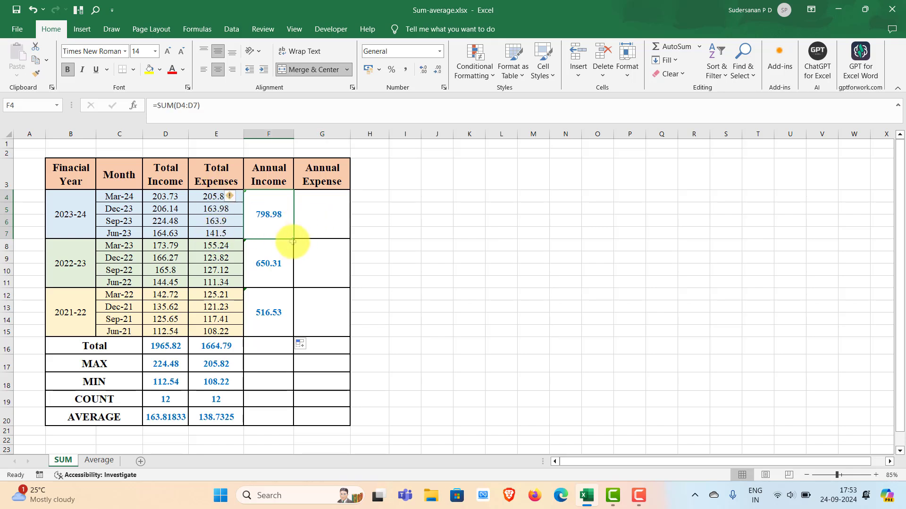
left_click_drag(293, 239, 330, 237)
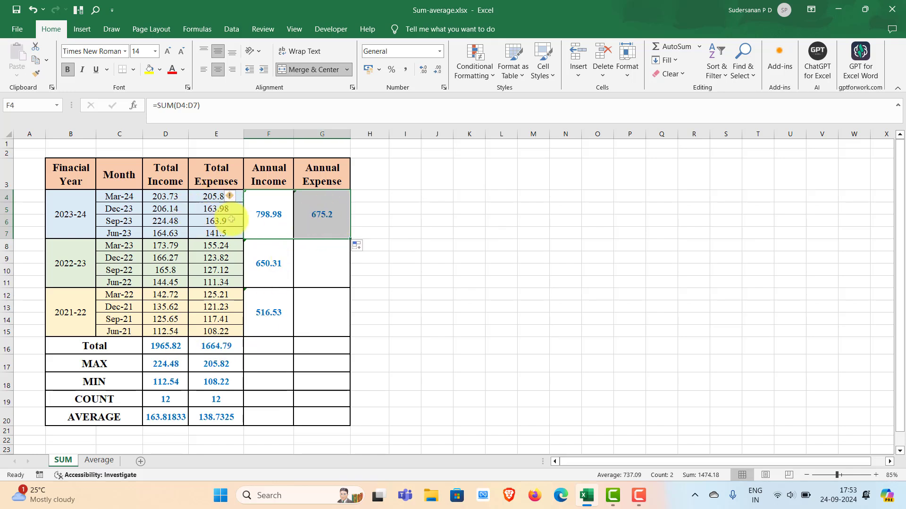
Step: Fill the Annual Expense SUM formula from G4 down through the 2022-23 and 2021-22 cells
left_click(316, 222)
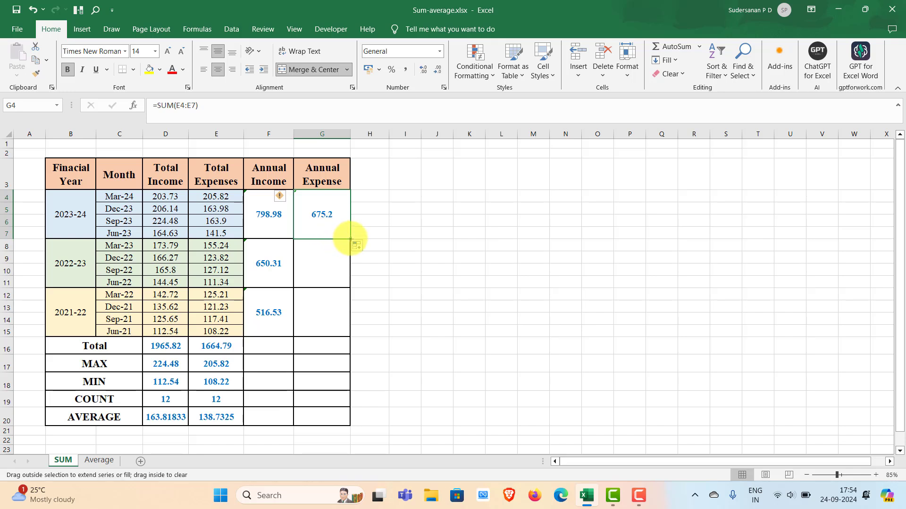
left_click_drag(350, 239, 351, 330)
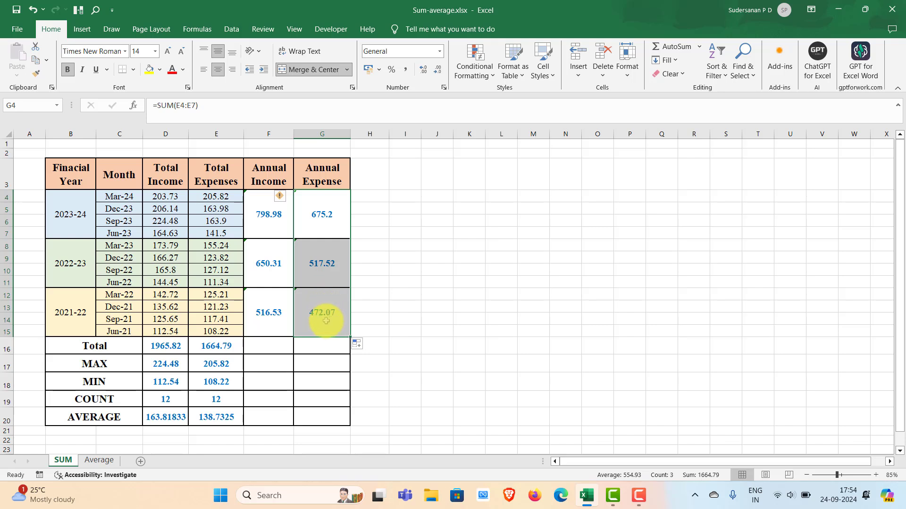
left_click(405, 291)
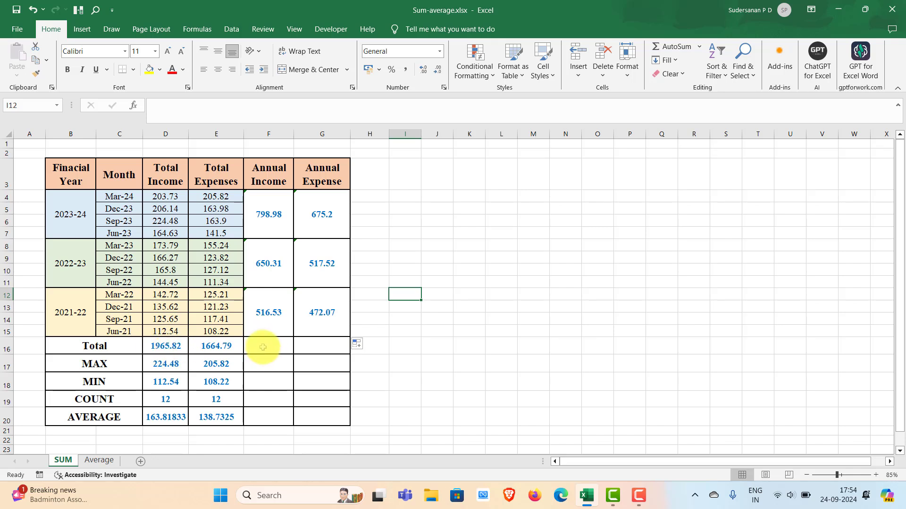
Step: Total the Annual Income and Annual Expense columns with AutoSum in the Total row cells F16 and G16
left_click_drag(277, 202, 269, 345)
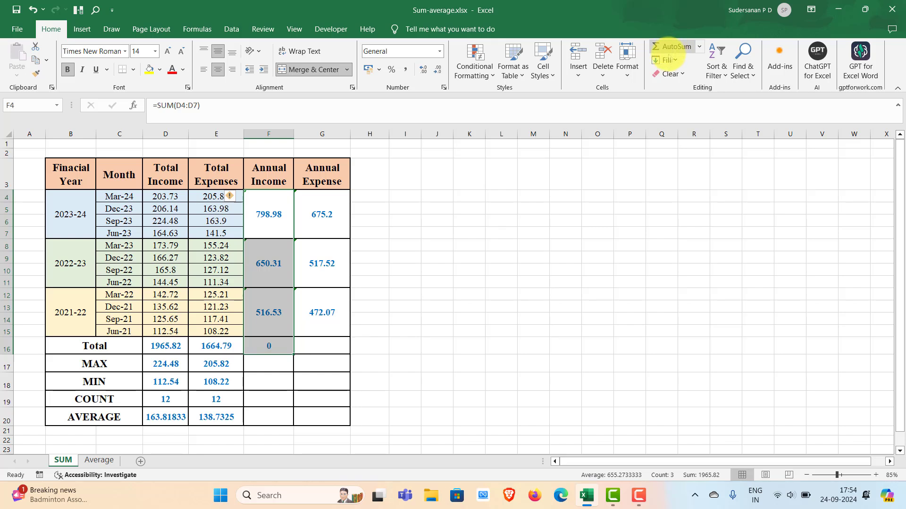
left_click(673, 46)
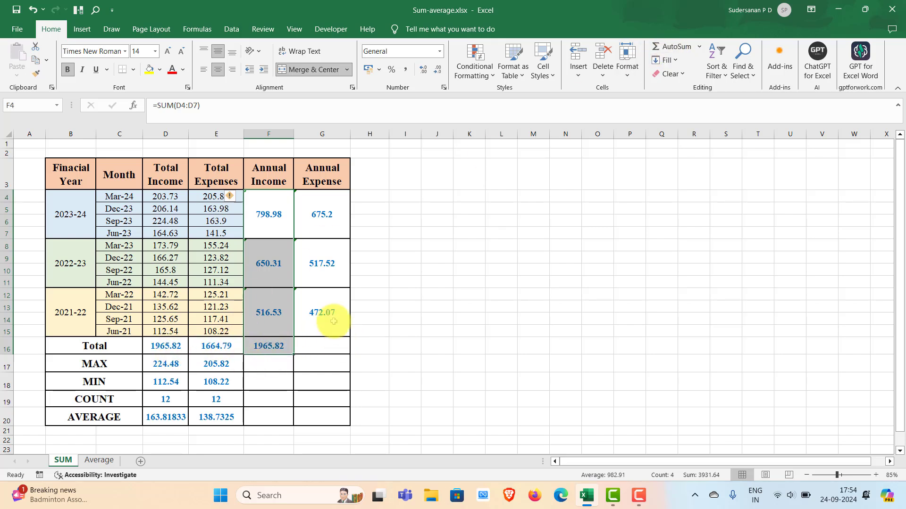
left_click_drag(335, 196, 326, 349)
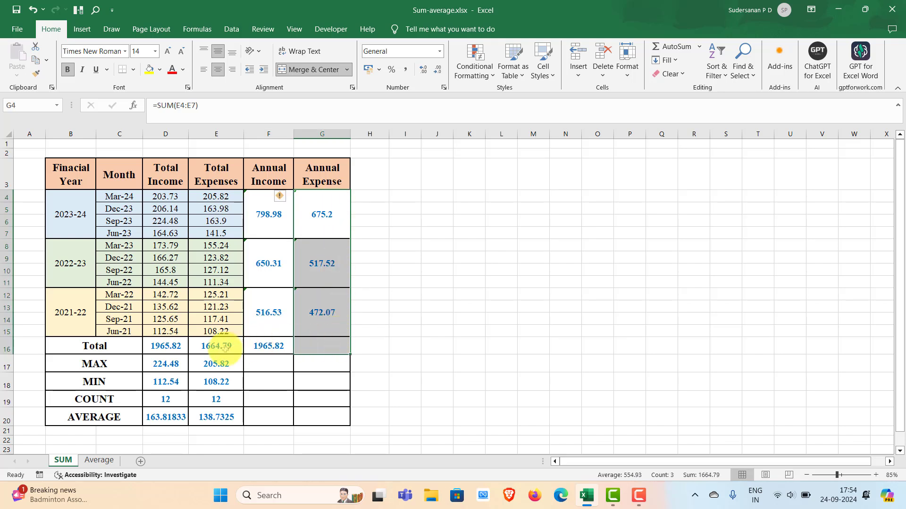
left_click(693, 56)
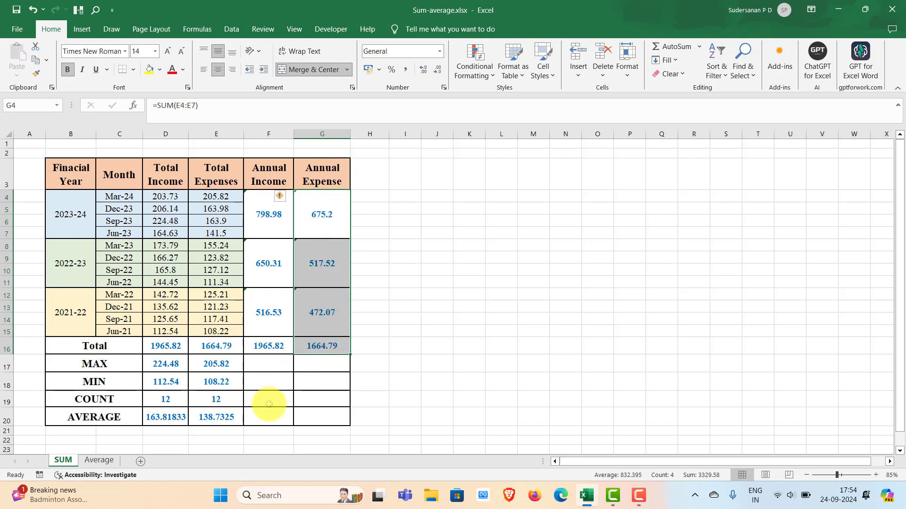
Step: Enter =MAX(F4:F15) in the MAX row of the Annual Income column, cell F17
double_click(268, 362)
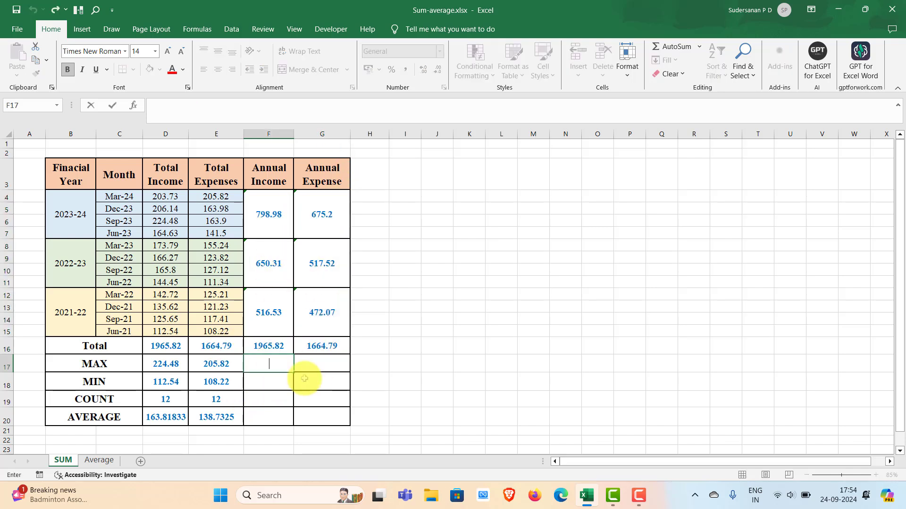
type("=ma")
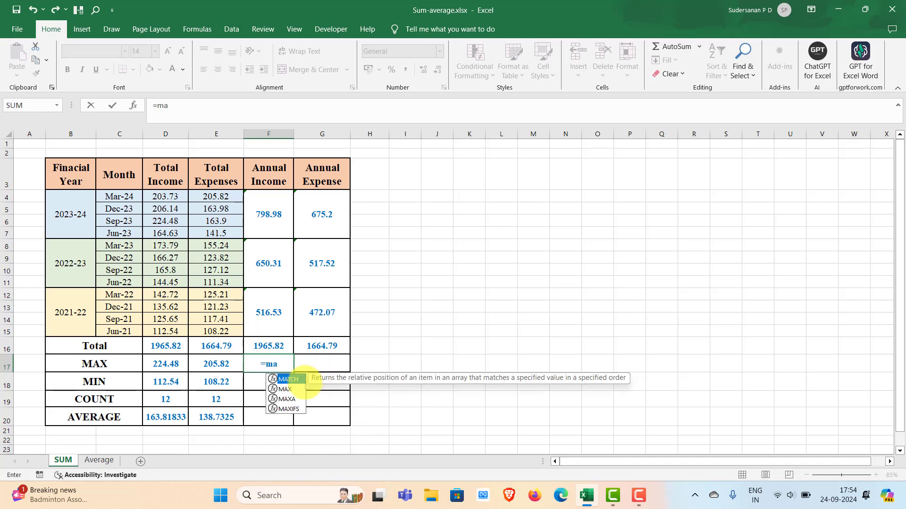
double_click(285, 389)
left_click(285, 389)
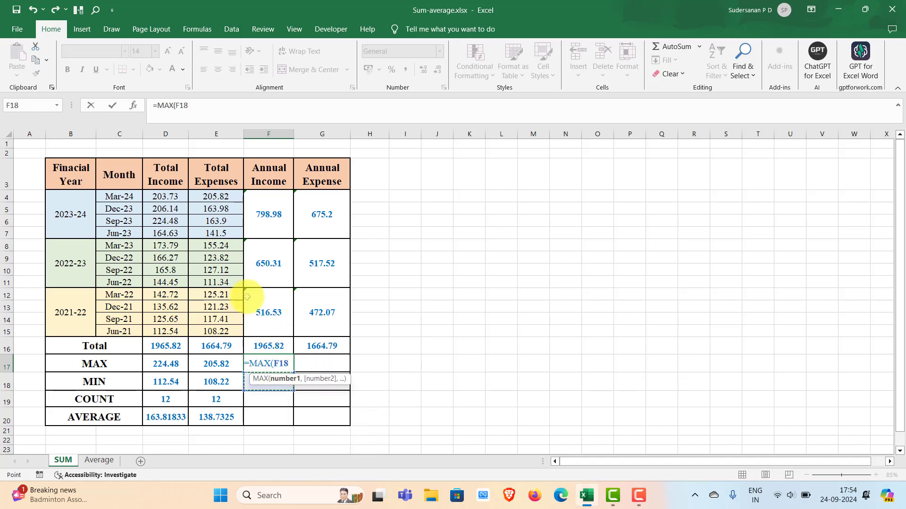
left_click_drag(265, 218, 271, 318)
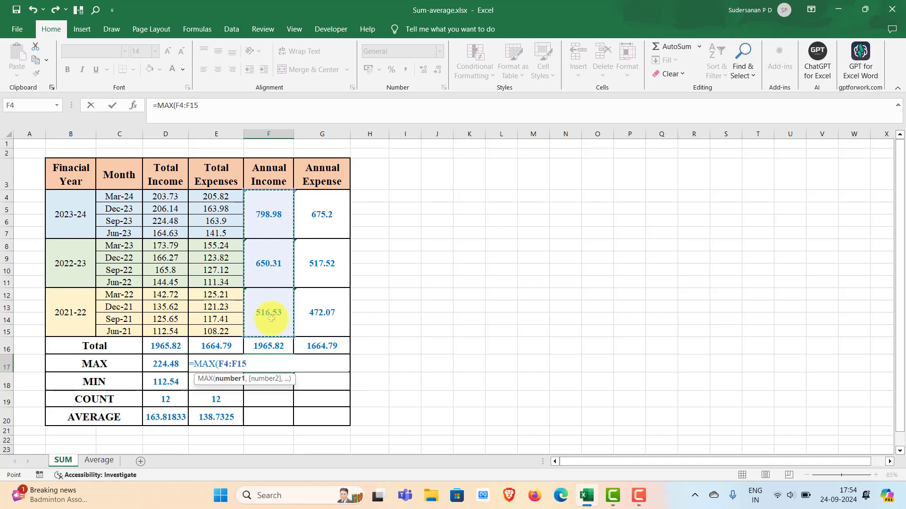
key("Return")
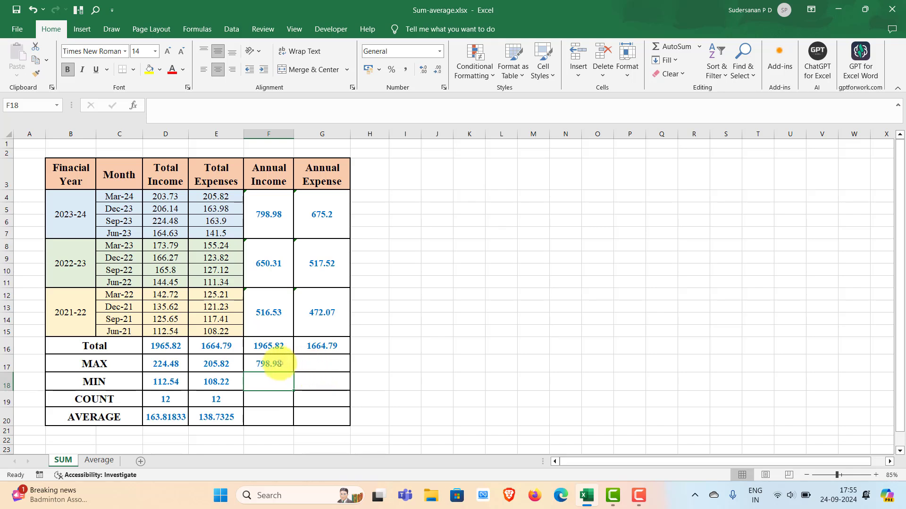
Step: Fill the MAX formula from F17 across to the Annual Expense cell G17
left_click(289, 370)
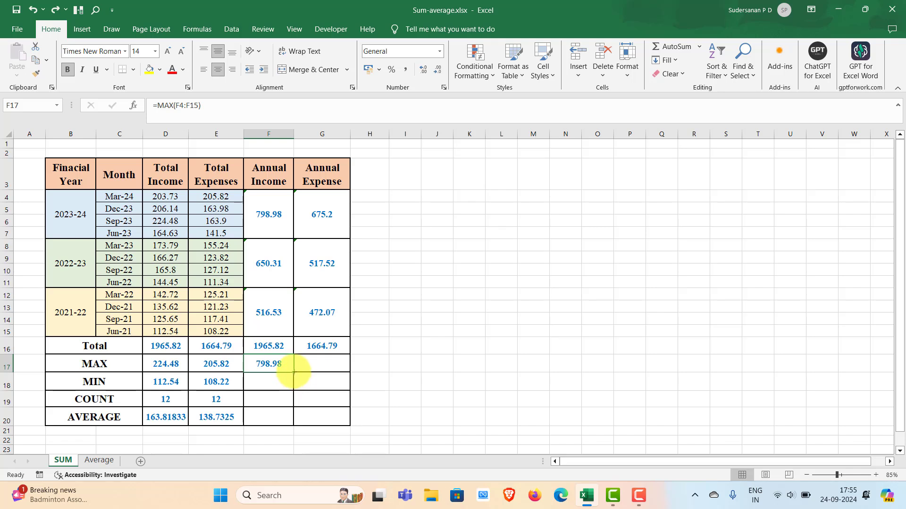
left_click_drag(294, 373, 325, 365)
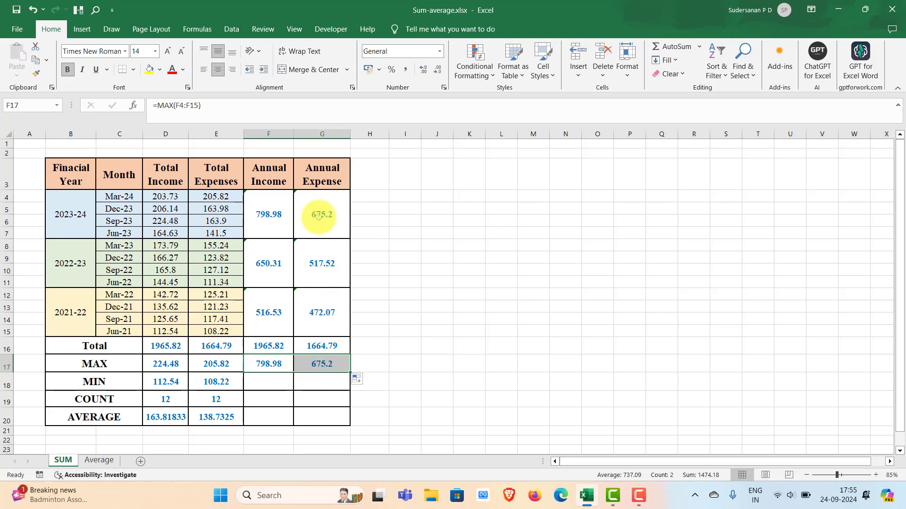
left_click(308, 388)
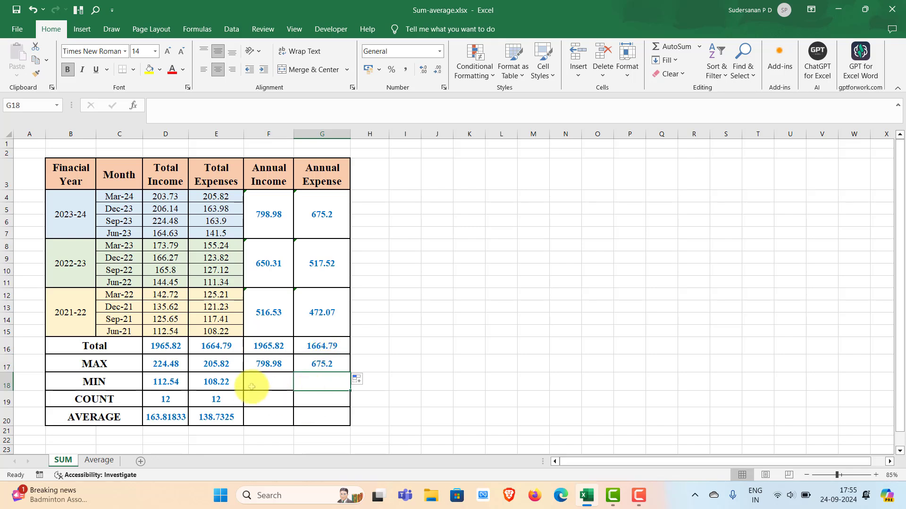
Step: Fill the MIN formula from D18 across to G18 and check the copied formulas in F18 and G18
double_click(254, 388)
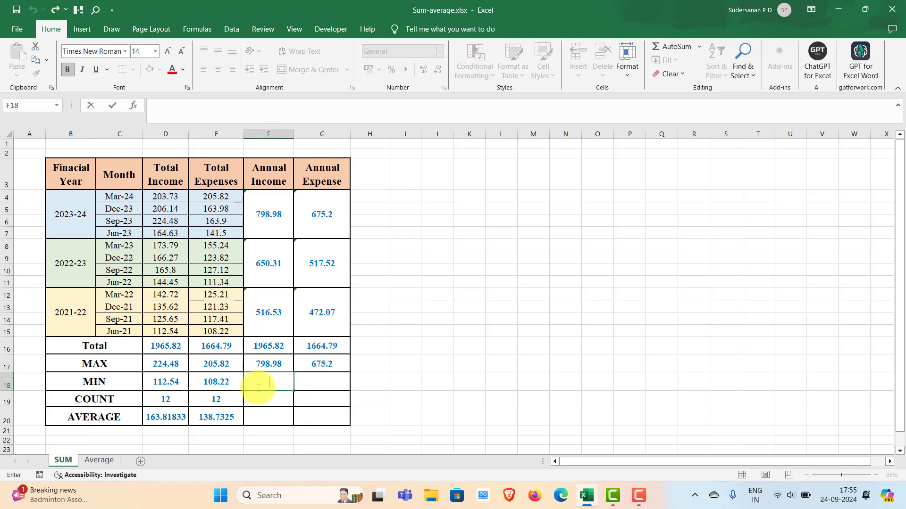
left_click(223, 383)
left_click_drag(182, 383, 331, 392)
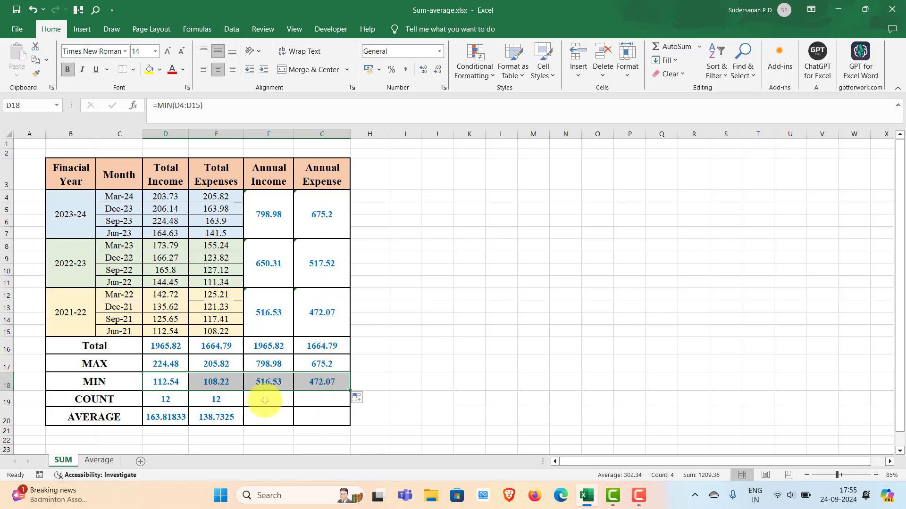
double_click(272, 386)
key("Escape")
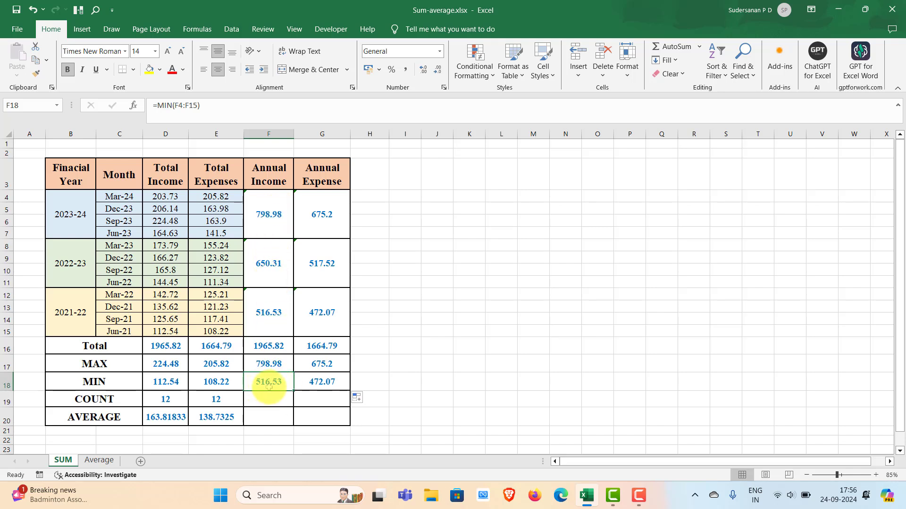
left_click(323, 379)
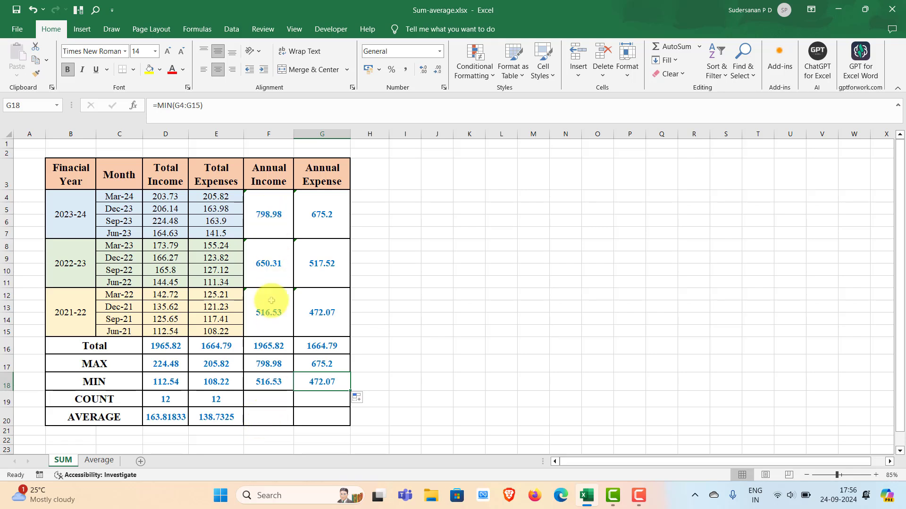
Step: Fill the COUNT formula from D19 across to the Annual Expense cell G19
left_click(160, 400)
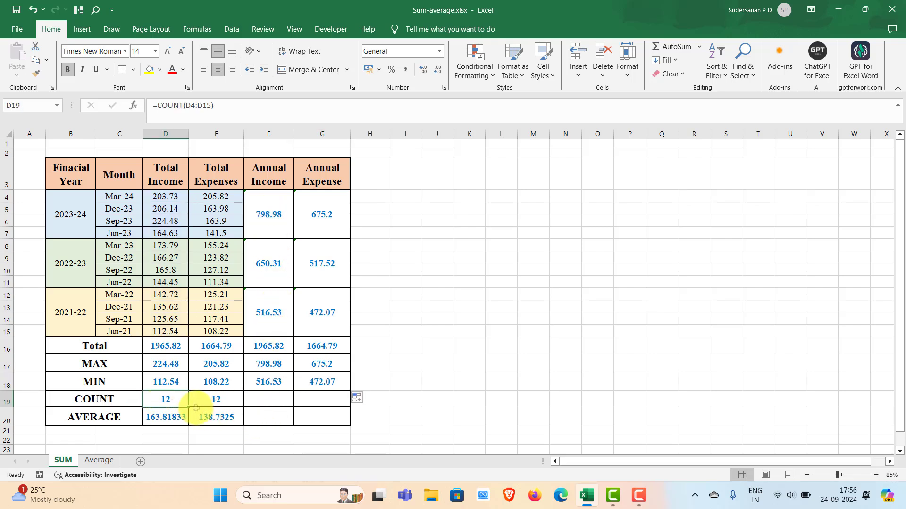
left_click_drag(183, 401, 330, 405)
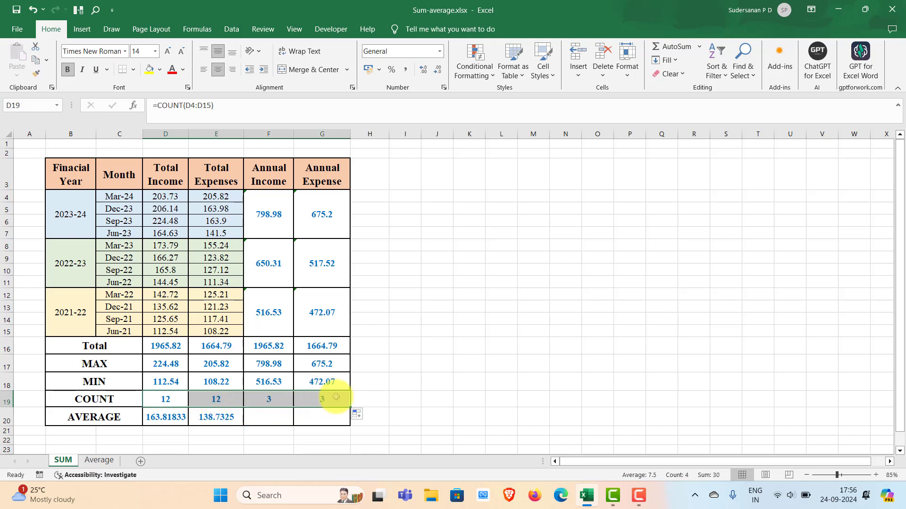
left_click(278, 420)
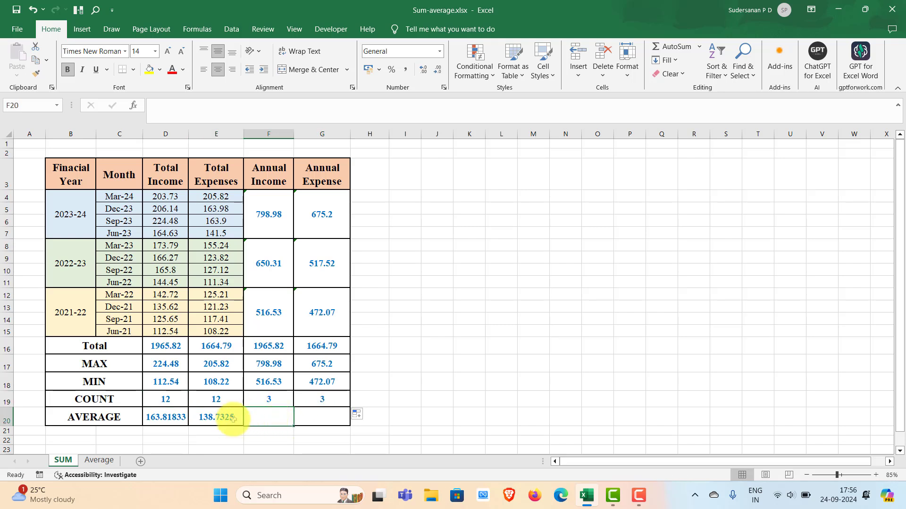
Step: Fill the AVERAGE formula from D20 across to G20 and check the copied formula in F20
left_click(157, 419)
left_click_drag(157, 418, 330, 417)
left_click_drag(404, 399, 405, 382)
left_click(266, 419)
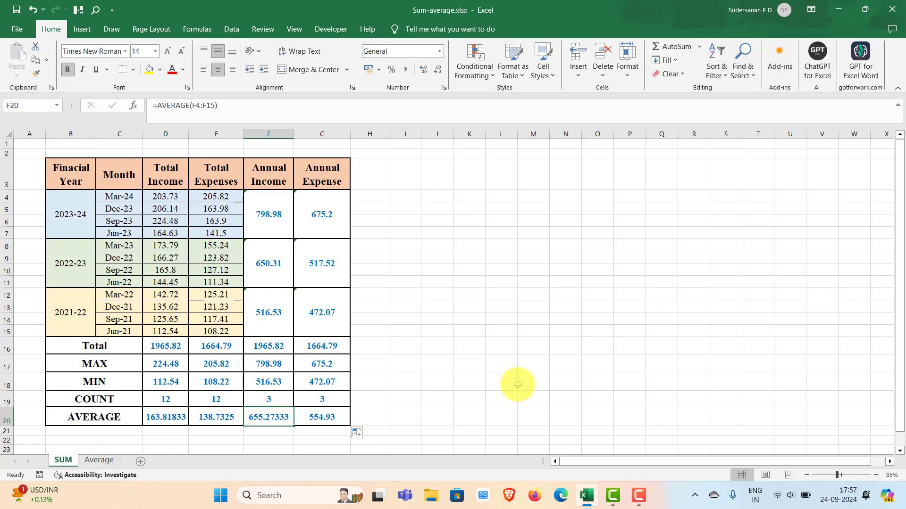
Step: On the Average sheet, enter =AVERAGE(E4:E13) in the Maths column's Average cell E14
left_click(100, 460)
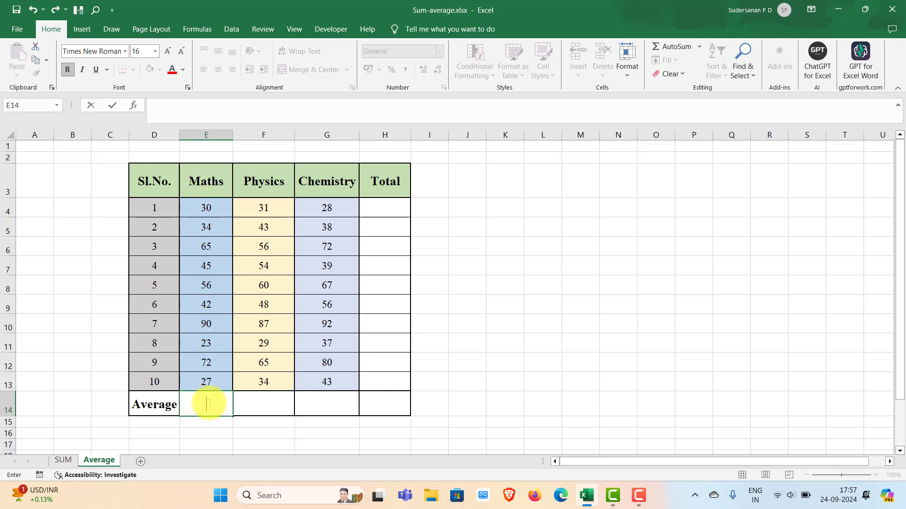
type("=")
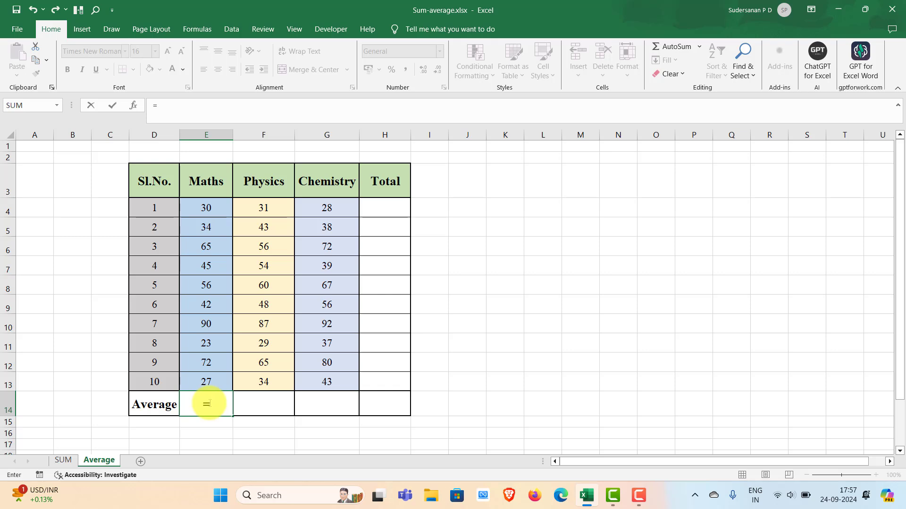
type("av")
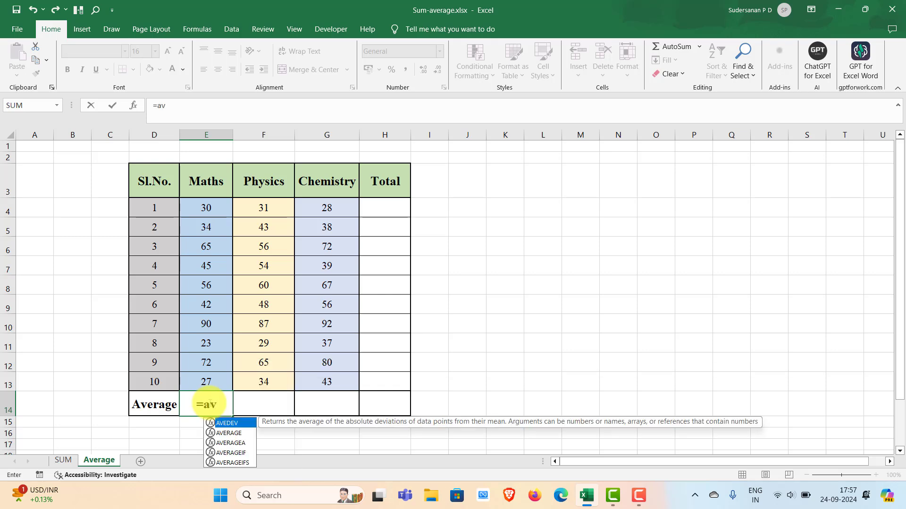
double_click(229, 433)
left_click(227, 432)
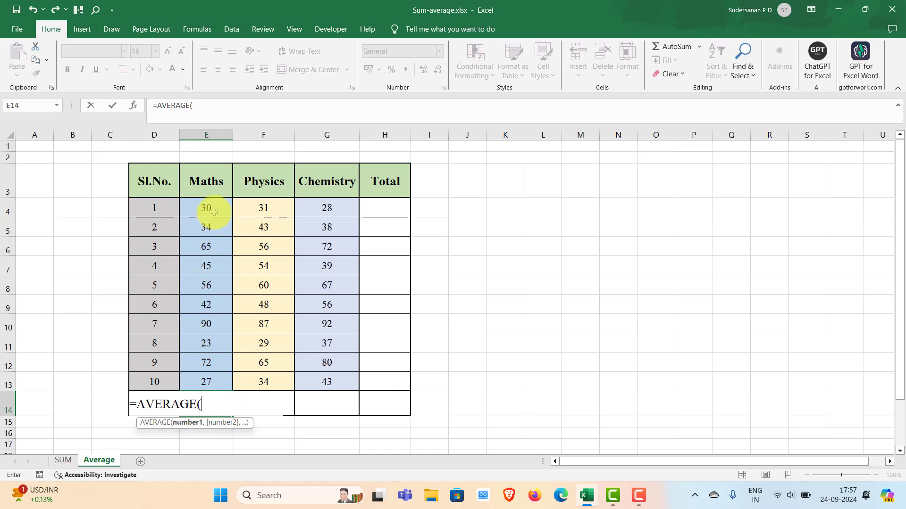
left_click_drag(206, 208, 208, 372)
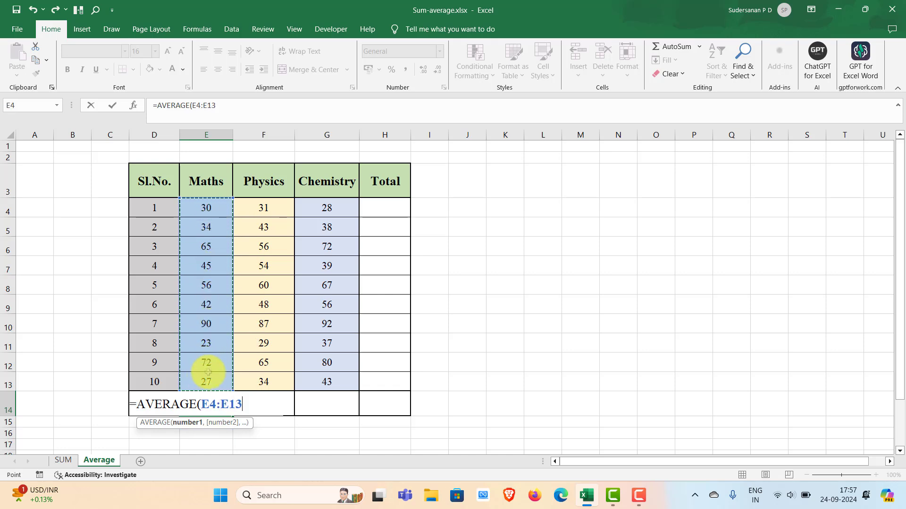
key("Return")
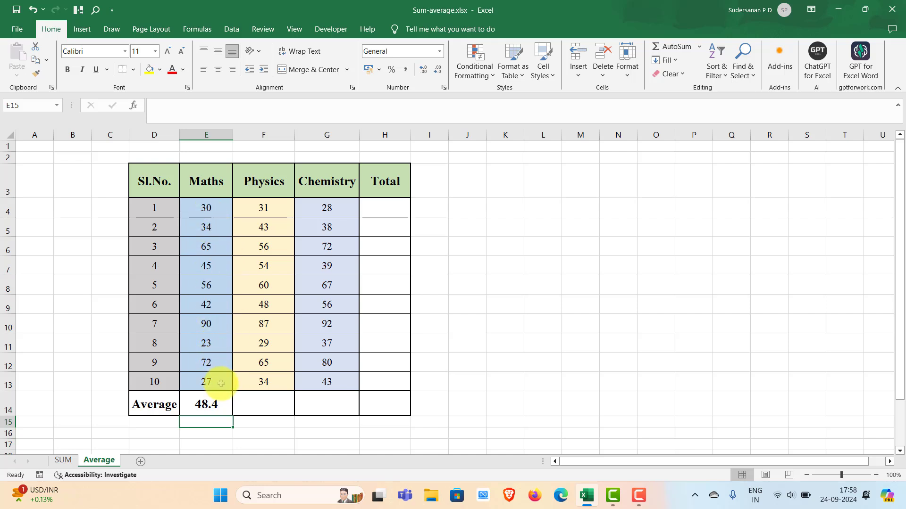
Step: Fill the AVERAGE formula from E14 across to the Physics and Chemistry cells F14 and G14, and check both copied formulas
double_click(231, 410)
key("Escape")
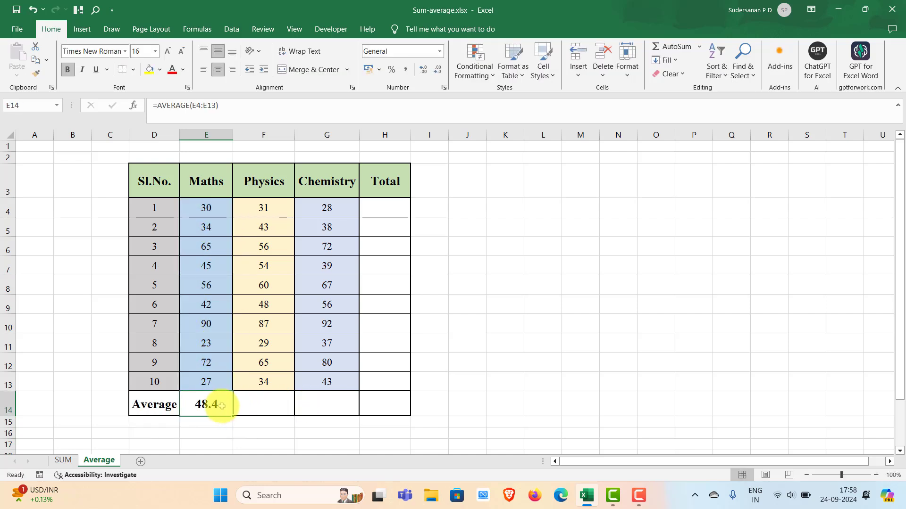
left_click_drag(233, 415, 349, 418)
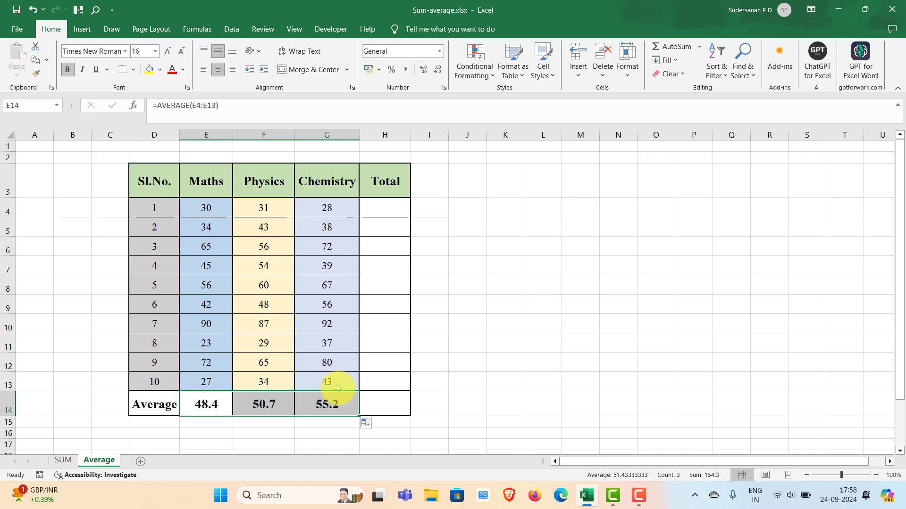
left_click(263, 404)
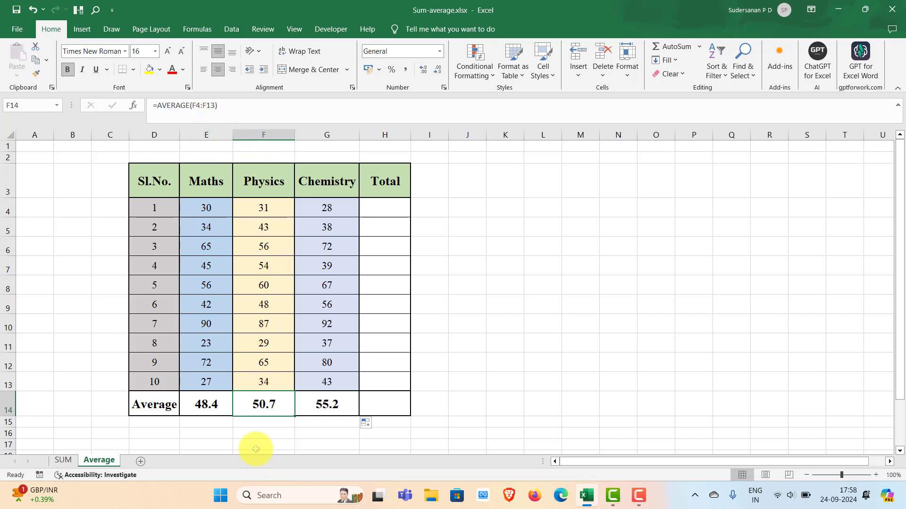
key("Right")
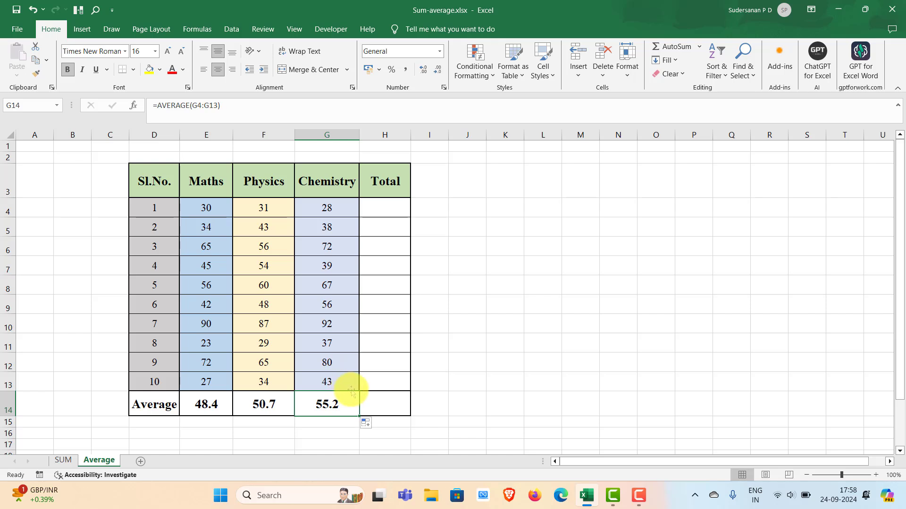
left_click(390, 406)
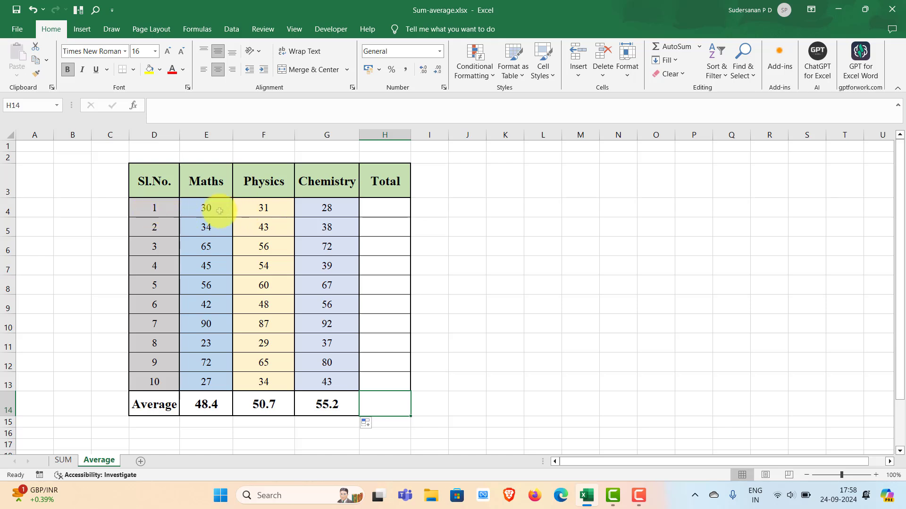
Step: Enter =SUM(E4:G4) in the Total column for the first student, cell H4
double_click(377, 208)
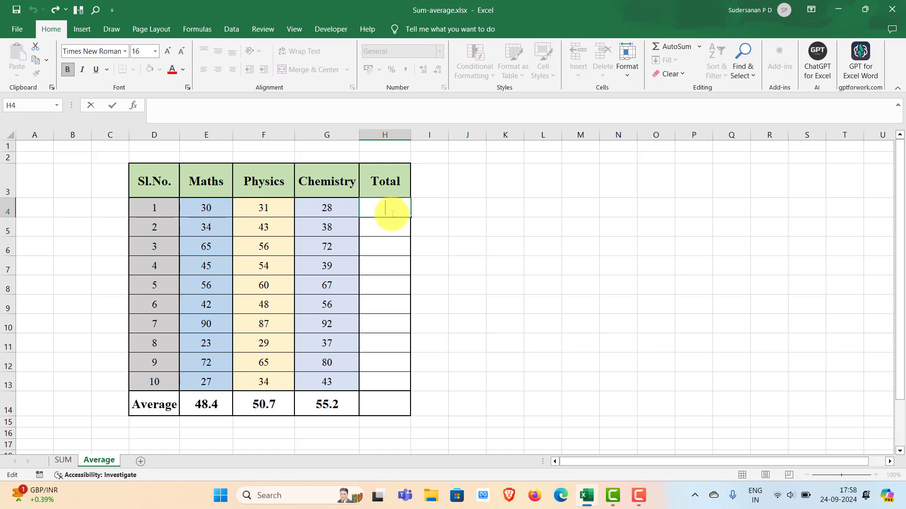
type("=su")
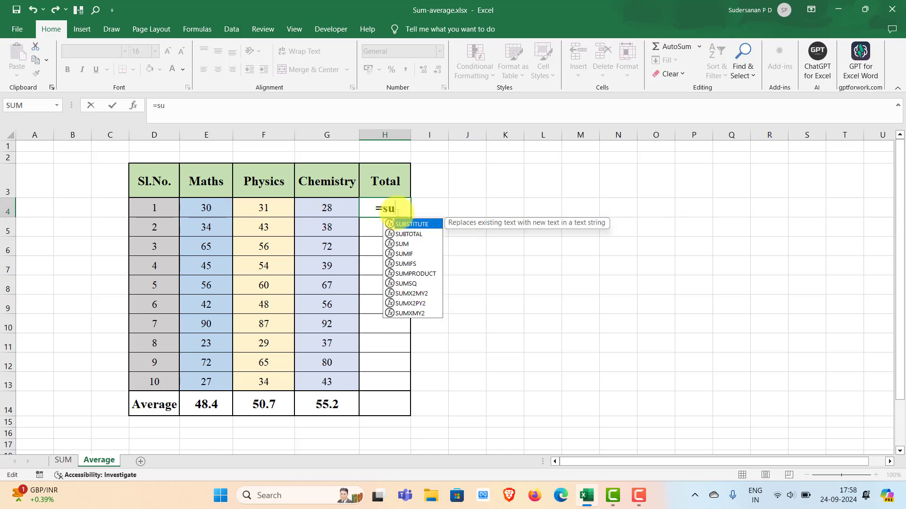
double_click(401, 243)
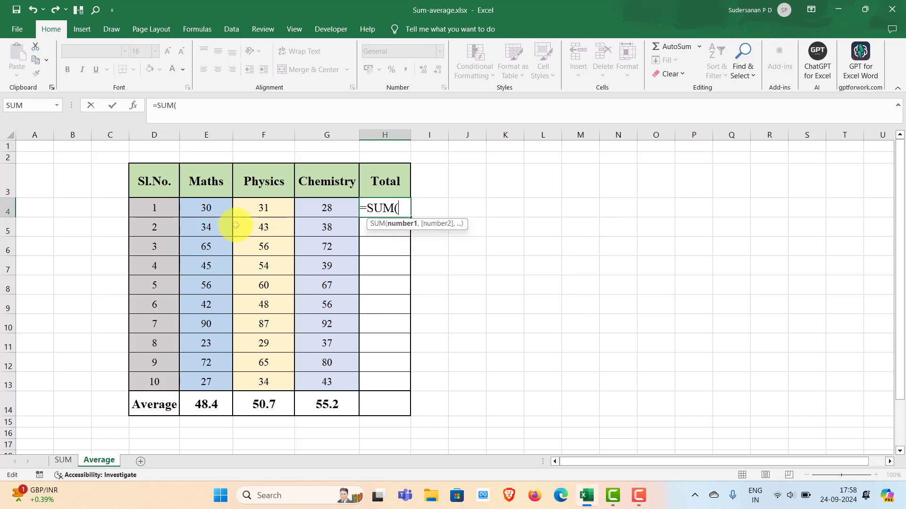
left_click(206, 208)
left_click_drag(206, 208, 338, 208)
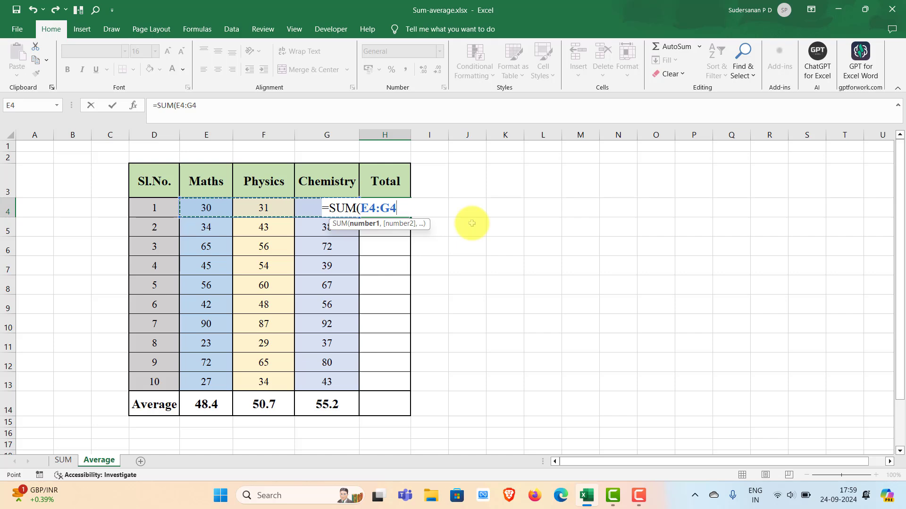
key("Return")
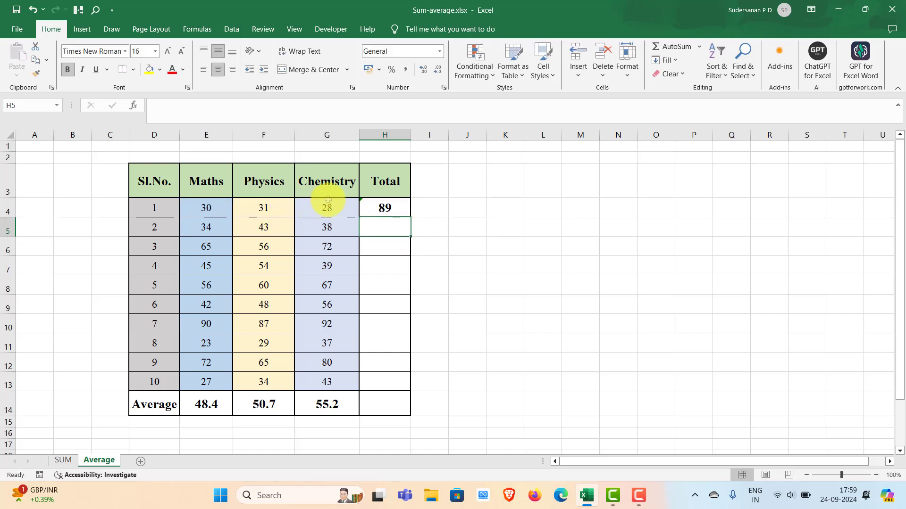
Step: Fill the row SUM formula from H4 down the Total column to H13
left_click(383, 208)
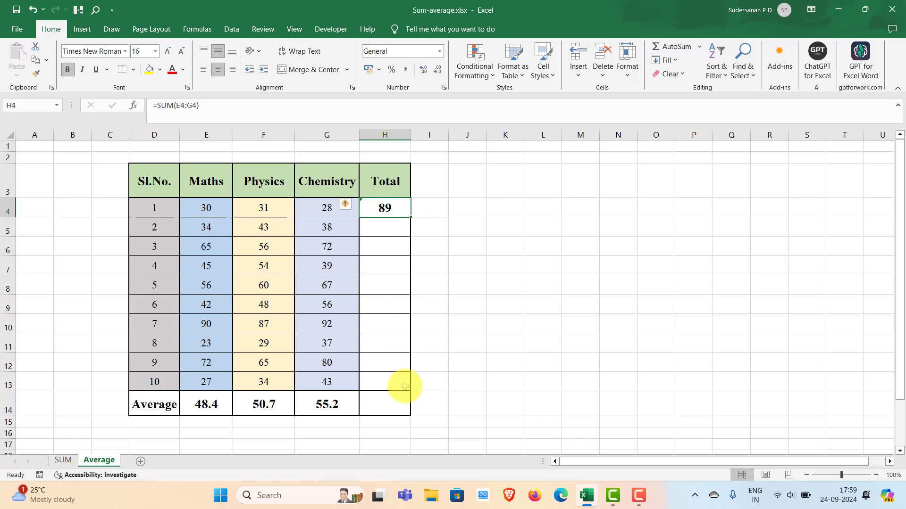
double_click(410, 218)
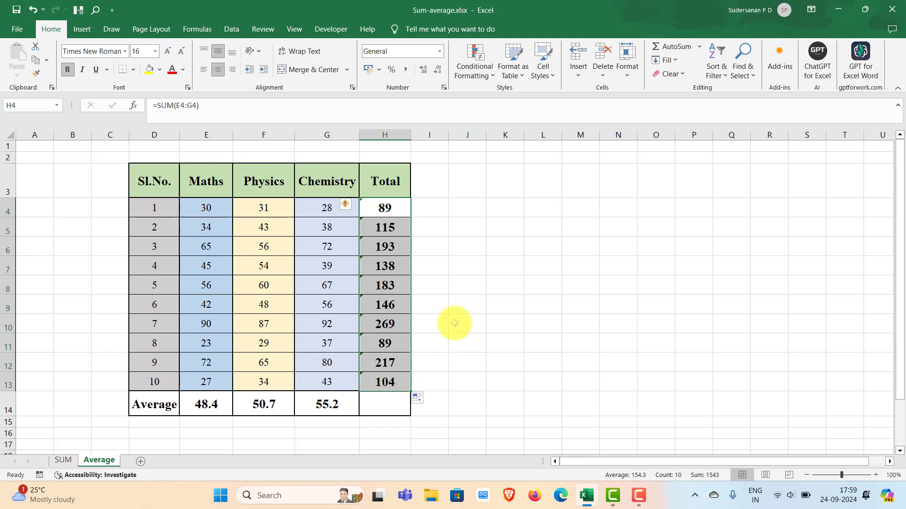
left_click(467, 285)
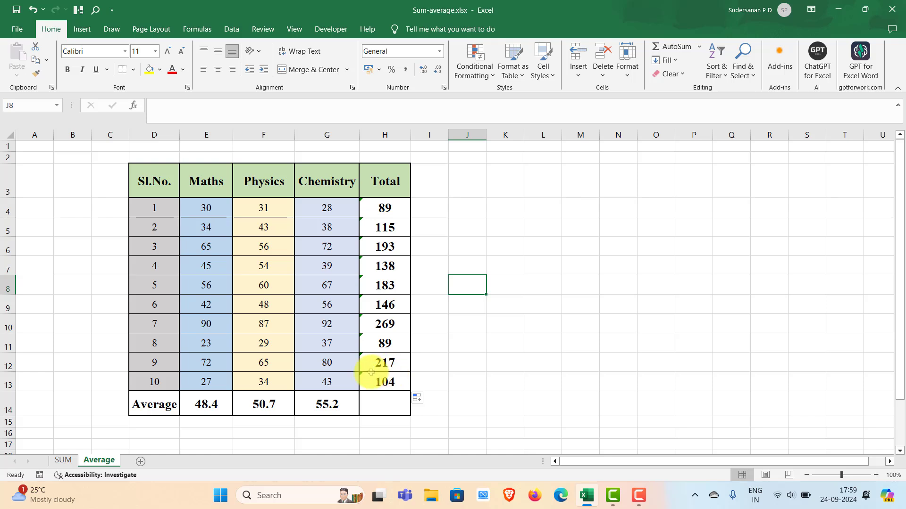
key("Down")
key("Down")
key("Down")
key("Right")
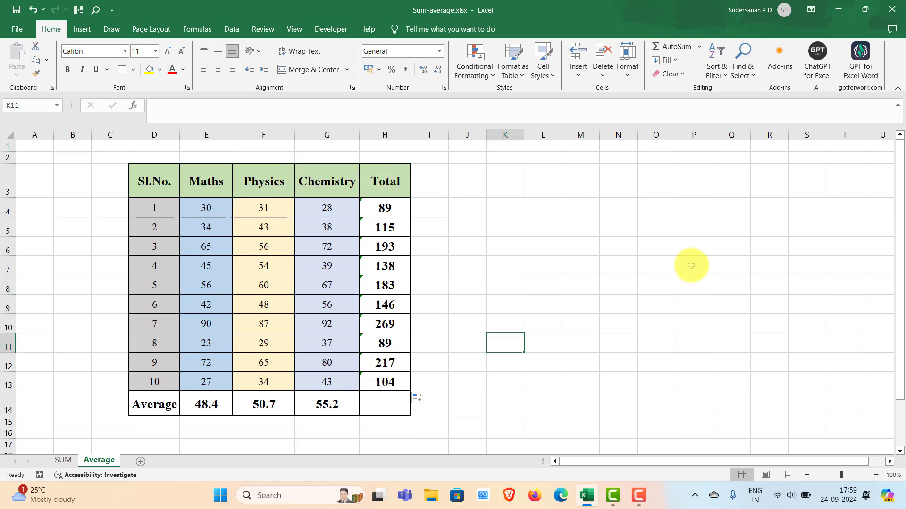